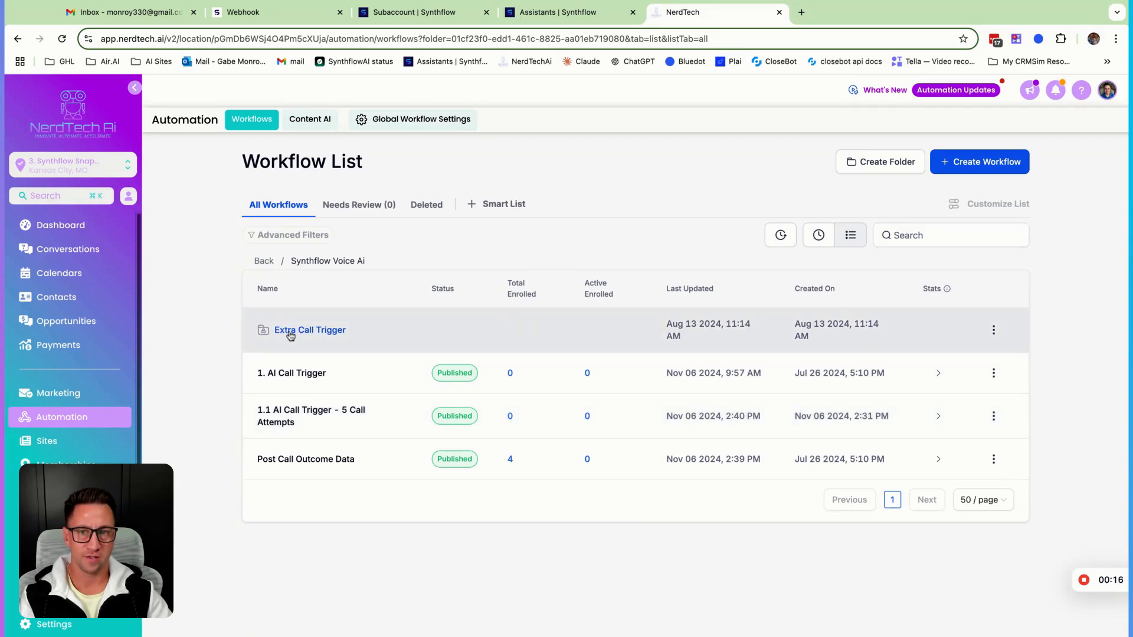
Open the Custom Webhook Call Trigger workflow inside the Extra Call Trigger folder and its Custom Webhook action
{"action": "left_click", "coordinate": [290, 332]}
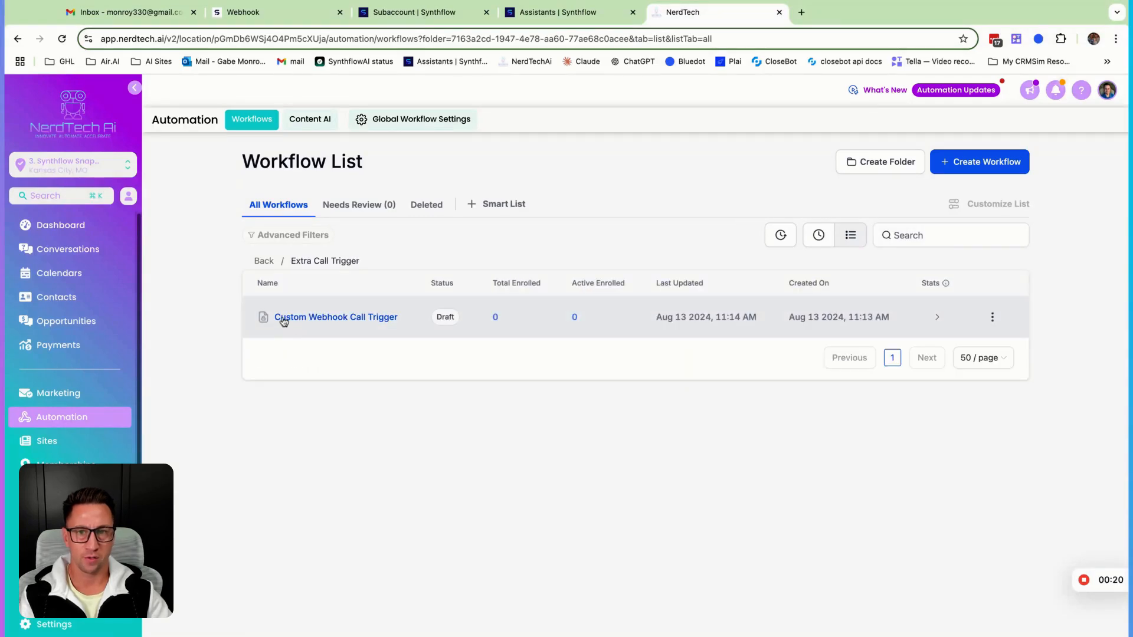
{"action": "left_click", "coordinate": [298, 316]}
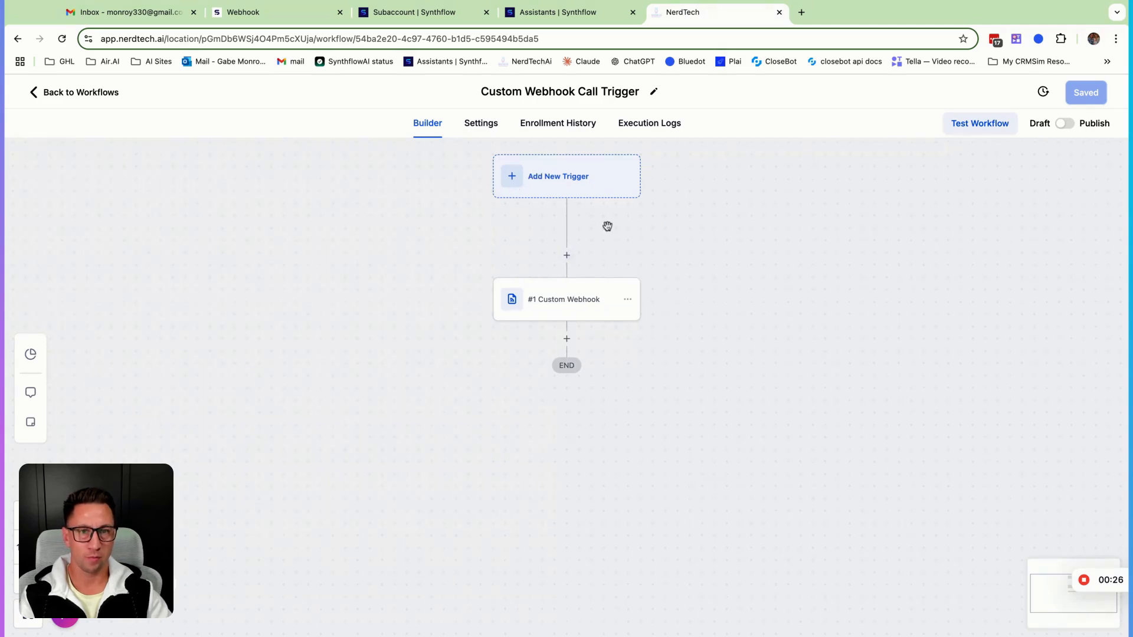
{"action": "scroll", "coordinate": [608, 221], "scroll_direction": "up", "scroll_amount": 2}
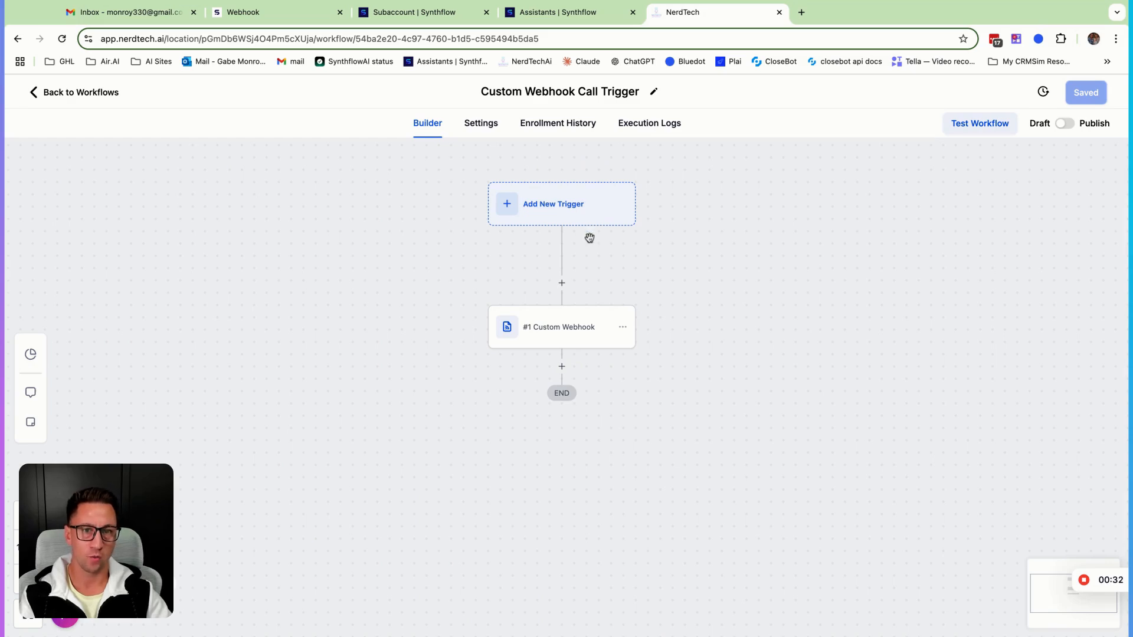
{"action": "left_click", "coordinate": [565, 332]}
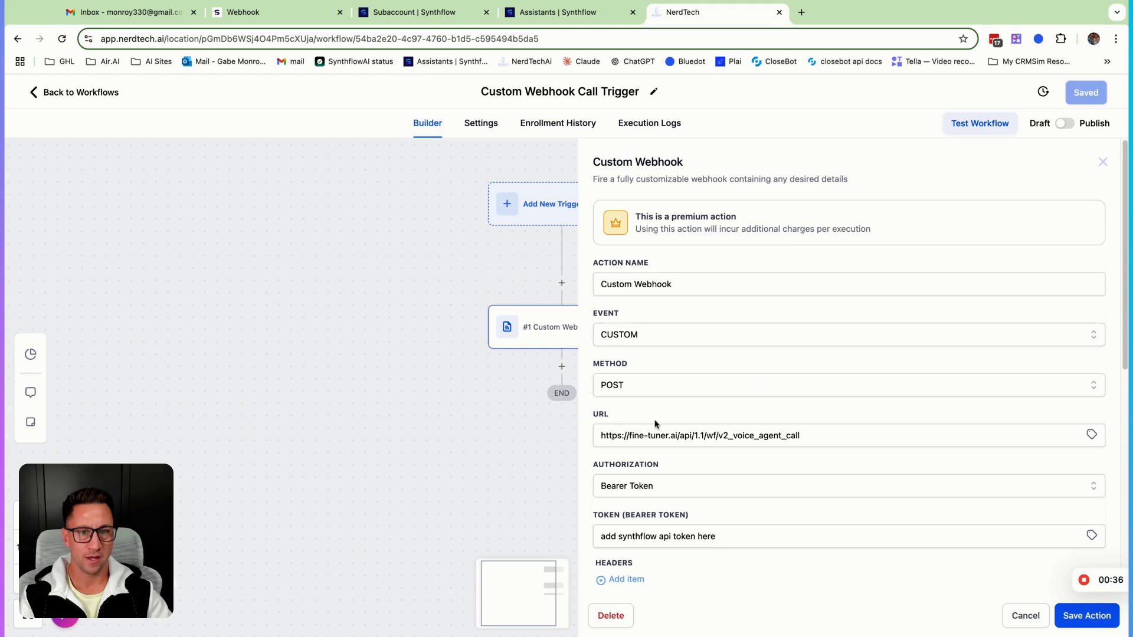
Examine the webhook action's URL and bearer token fields
{"action": "scroll", "coordinate": [715, 465], "scroll_direction": "down", "scroll_amount": 3}
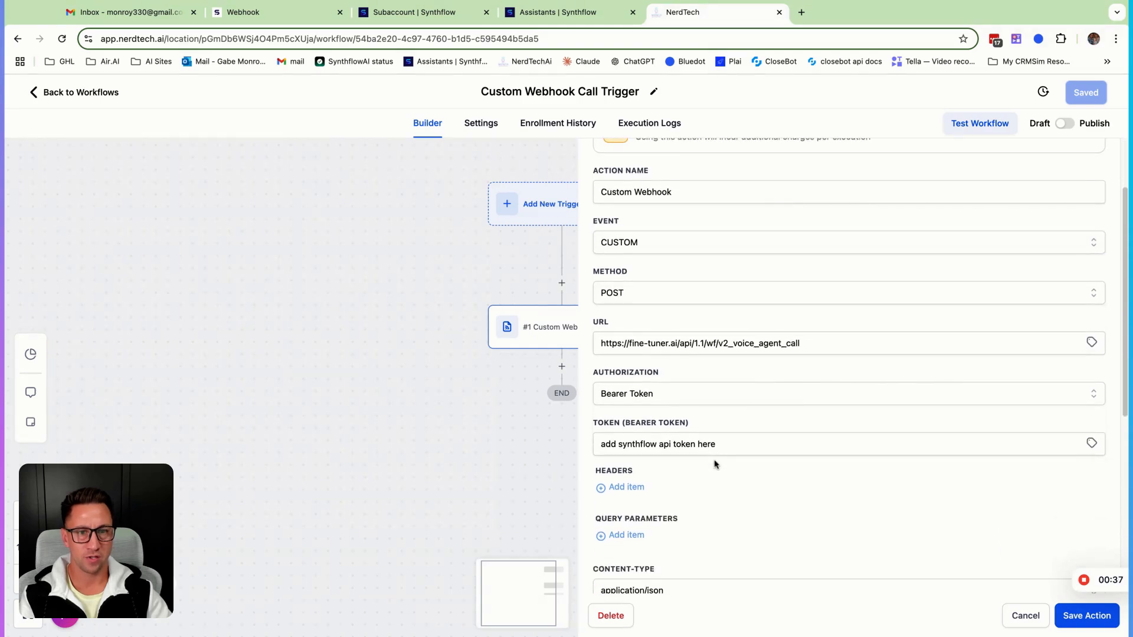
{"action": "left_click", "coordinate": [817, 343]}
{"action": "key", "text": "super+a"}
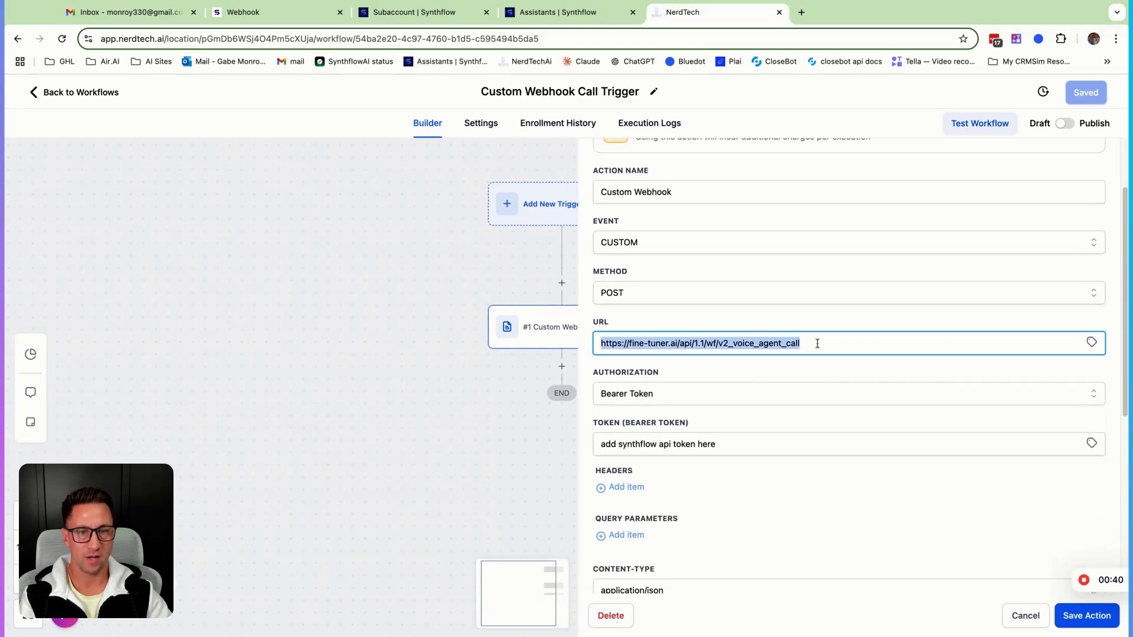
{"action": "scroll", "coordinate": [624, 354], "scroll_direction": "down", "scroll_amount": 2}
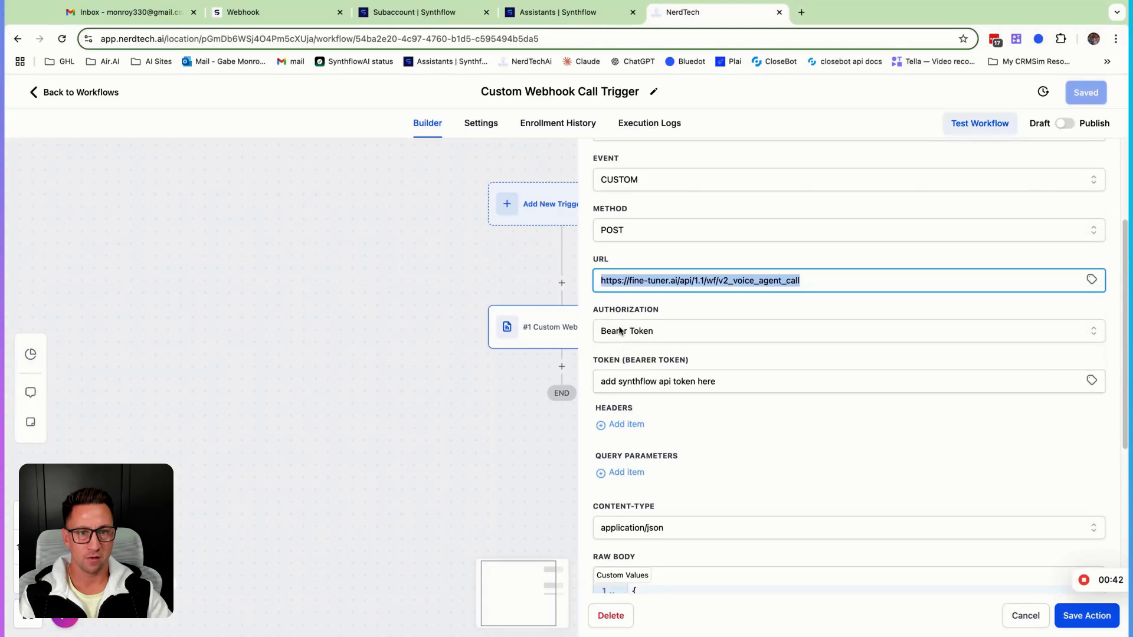
{"action": "left_click", "coordinate": [729, 382]}
{"action": "key", "text": "super+a"}
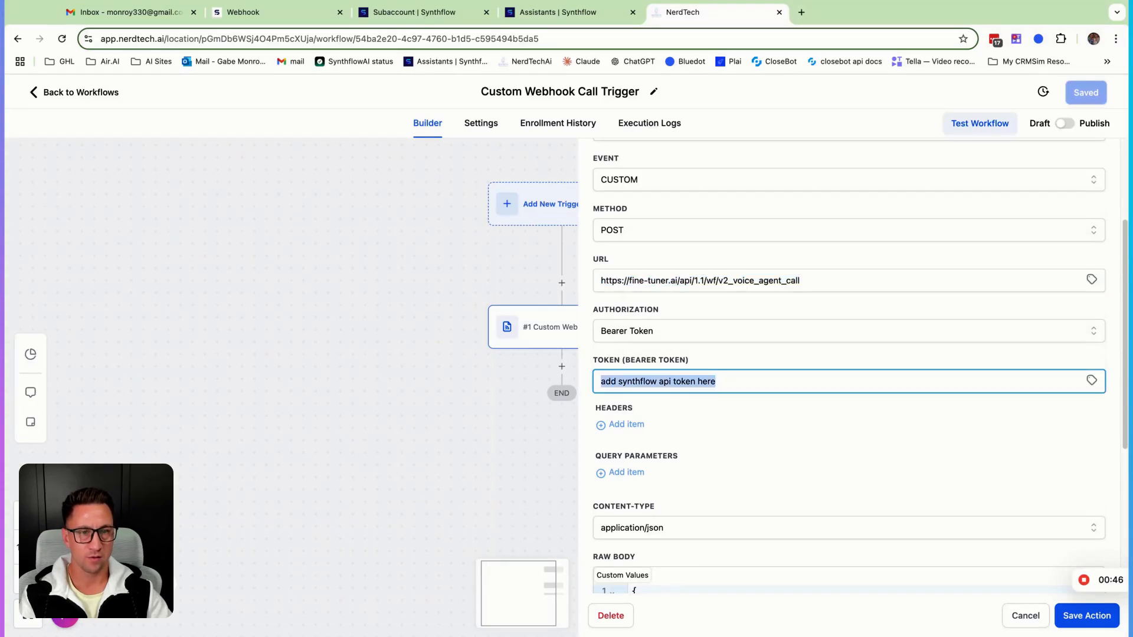
{"action": "left_click", "coordinate": [816, 281]}
{"action": "key", "text": "super+a"}
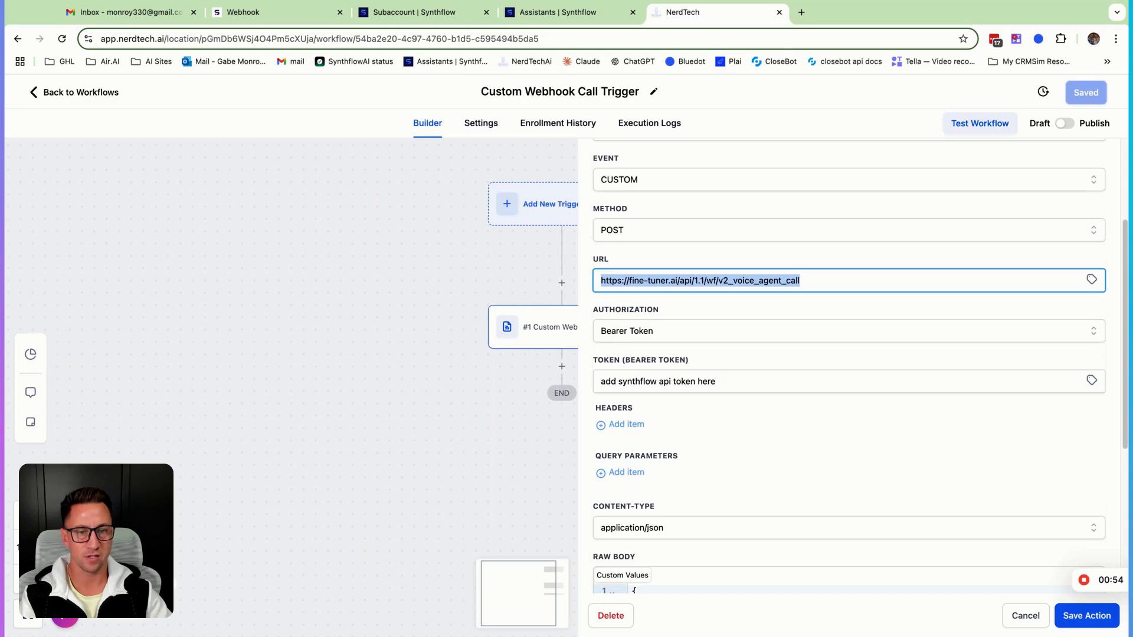
{"action": "left_click", "coordinate": [671, 382]}
{"action": "key", "text": "super+a"}
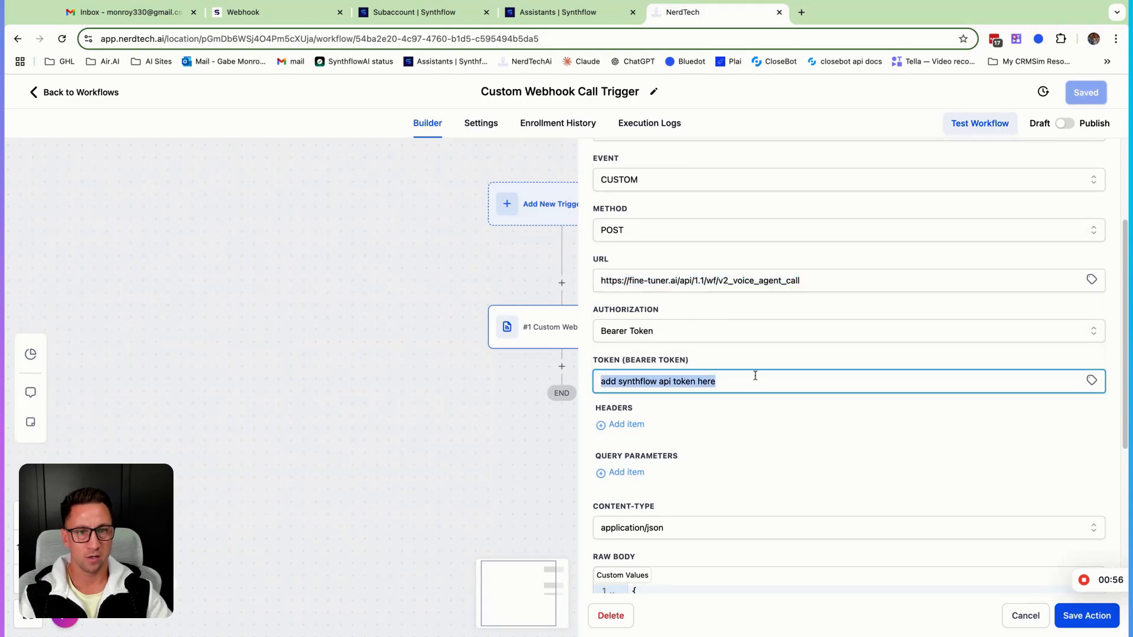
{"action": "left_click", "coordinate": [611, 351]}
{"action": "left_click", "coordinate": [648, 331]}
{"action": "left_click", "coordinate": [665, 329]}
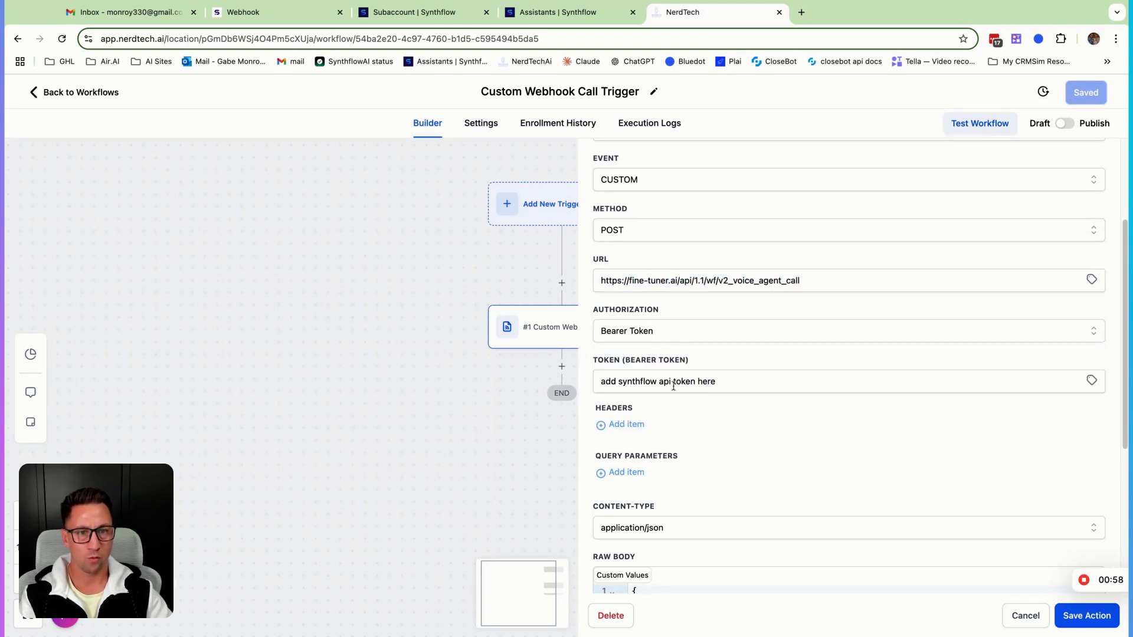
{"action": "left_click", "coordinate": [717, 381]}
{"action": "key", "text": "alt+shift+Left"}
{"action": "key", "text": "alt+shift+Left"}
{"action": "key", "text": "alt+shift+Left"}
{"action": "key", "text": "alt+shift+Left"}
{"action": "key", "text": "alt+shift+Left"}
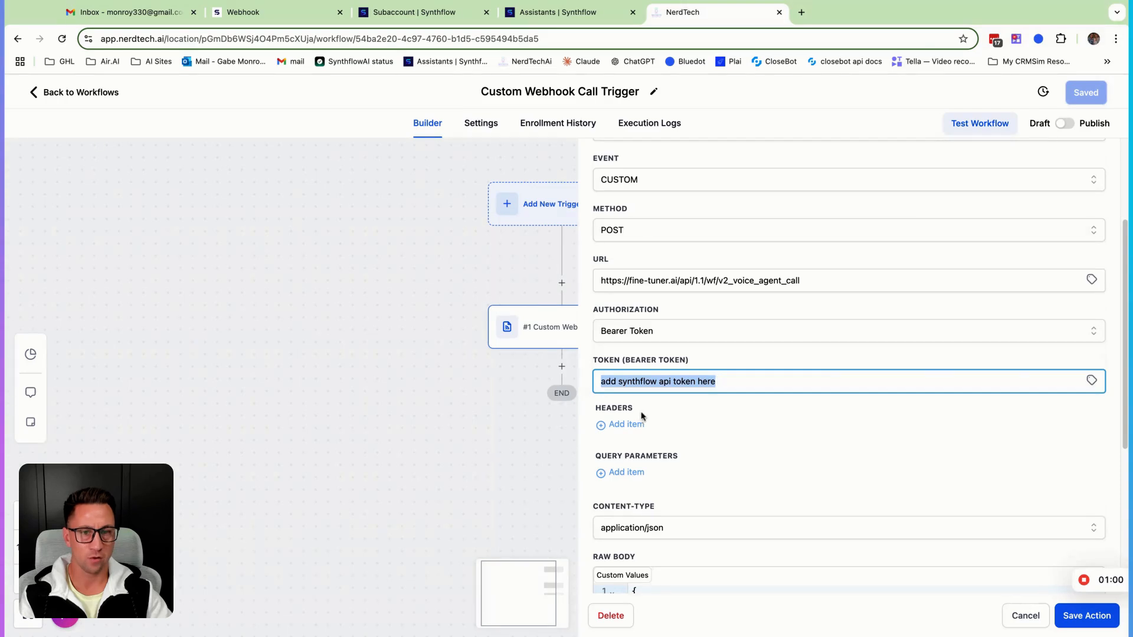
Examine the raw JSON body, including the model, phone and custom variables entries
{"action": "scroll", "coordinate": [745, 452], "scroll_direction": "down", "scroll_amount": 3}
{"action": "scroll", "coordinate": [744, 455], "scroll_direction": "down", "scroll_amount": 3}
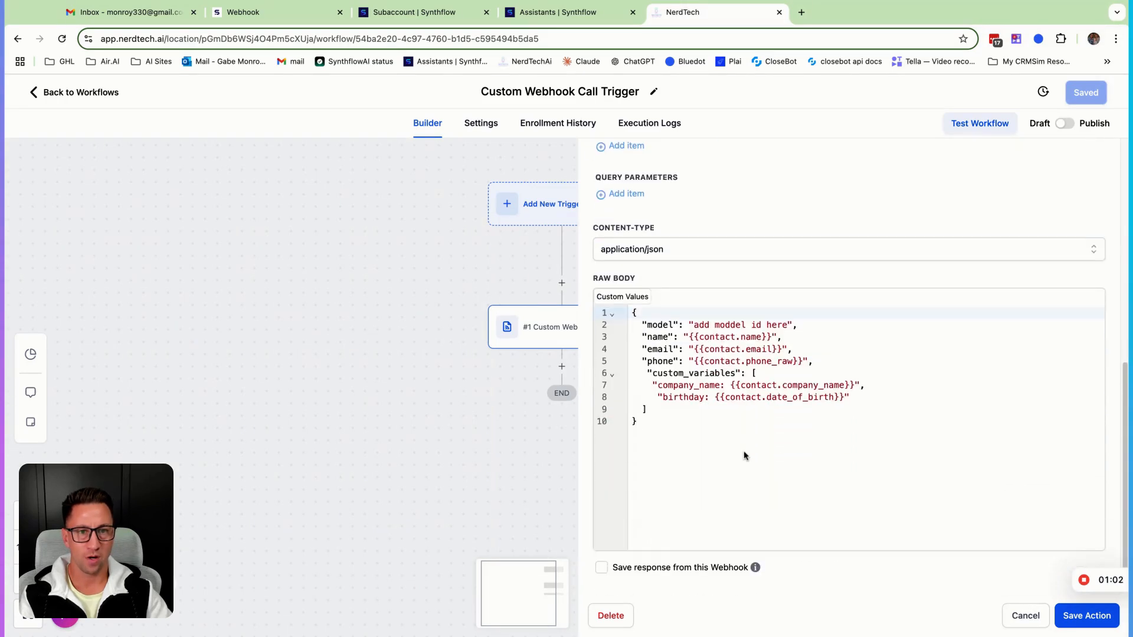
{"action": "left_click", "coordinate": [673, 422]}
{"action": "key", "text": "super+a"}
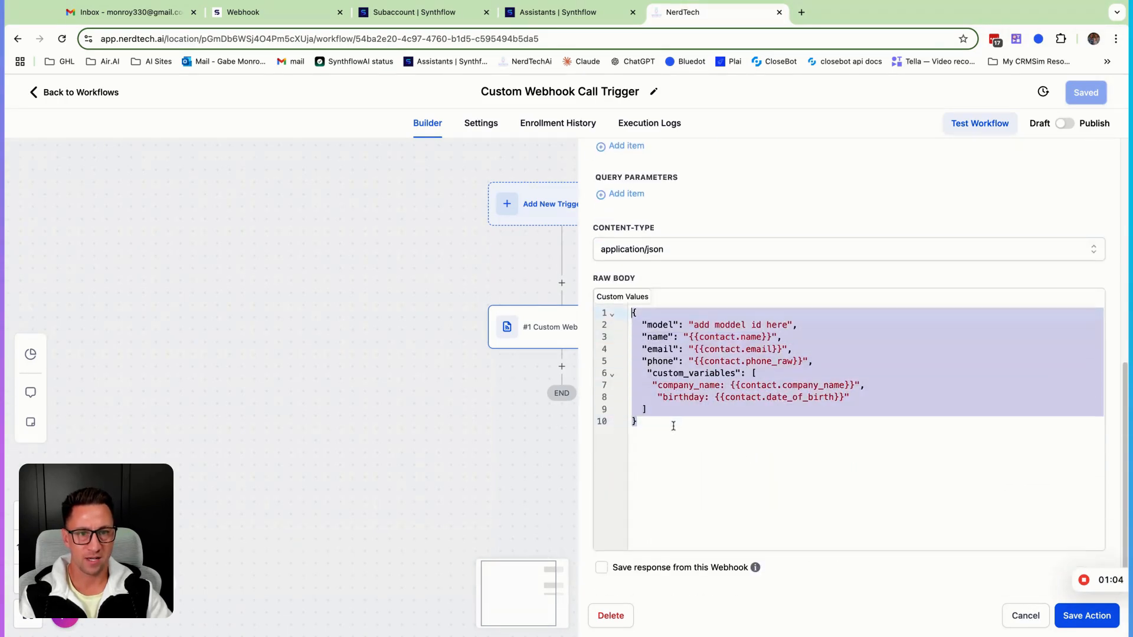
{"action": "left_click", "coordinate": [673, 434]}
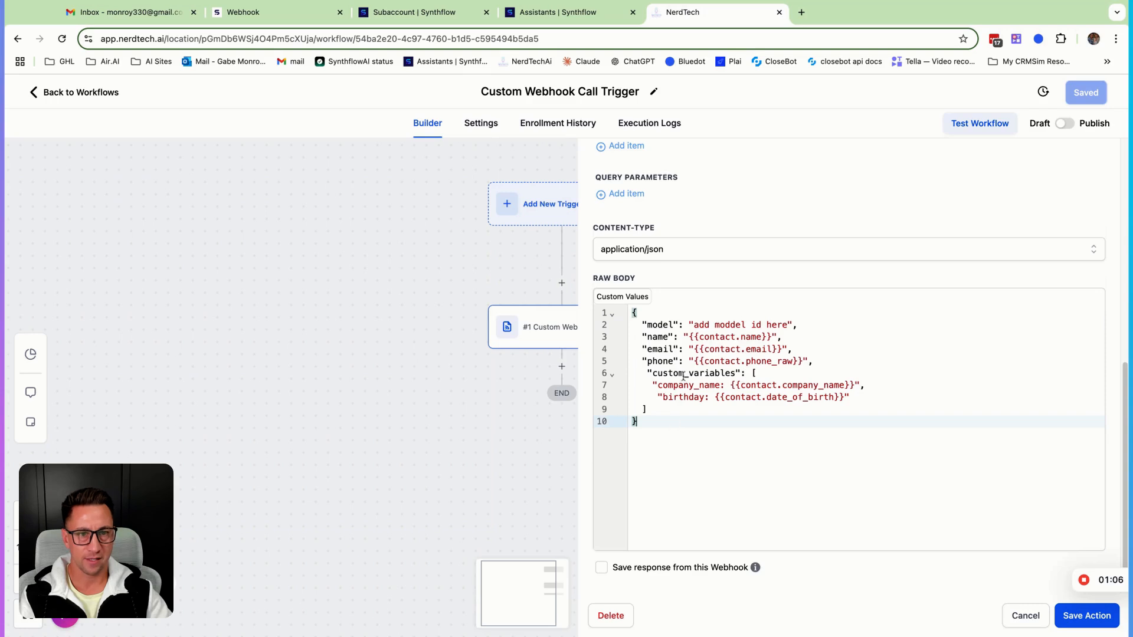
{"action": "left_click", "coordinate": [790, 325]}
{"action": "key", "text": "shift+Left"}
{"action": "key", "text": "shift+Left"}
{"action": "key", "text": "shift+Left"}
{"action": "key", "text": "shift+Left"}
{"action": "key", "text": "shift+Left"}
{"action": "key", "text": "shift+Left"}
{"action": "key", "text": "shift+Left"}
{"action": "key", "text": "shift+Left"}
{"action": "key", "text": "shift+Left"}
{"action": "key", "text": "shift+Left"}
{"action": "key", "text": "shift+Left"}
{"action": "key", "text": "shift+Left"}
{"action": "key", "text": "shift+Left"}
{"action": "key", "text": "shift+Left"}
{"action": "key", "text": "shift+Left"}
{"action": "key", "text": "shift+Left"}
{"action": "key", "text": "shift+Left"}
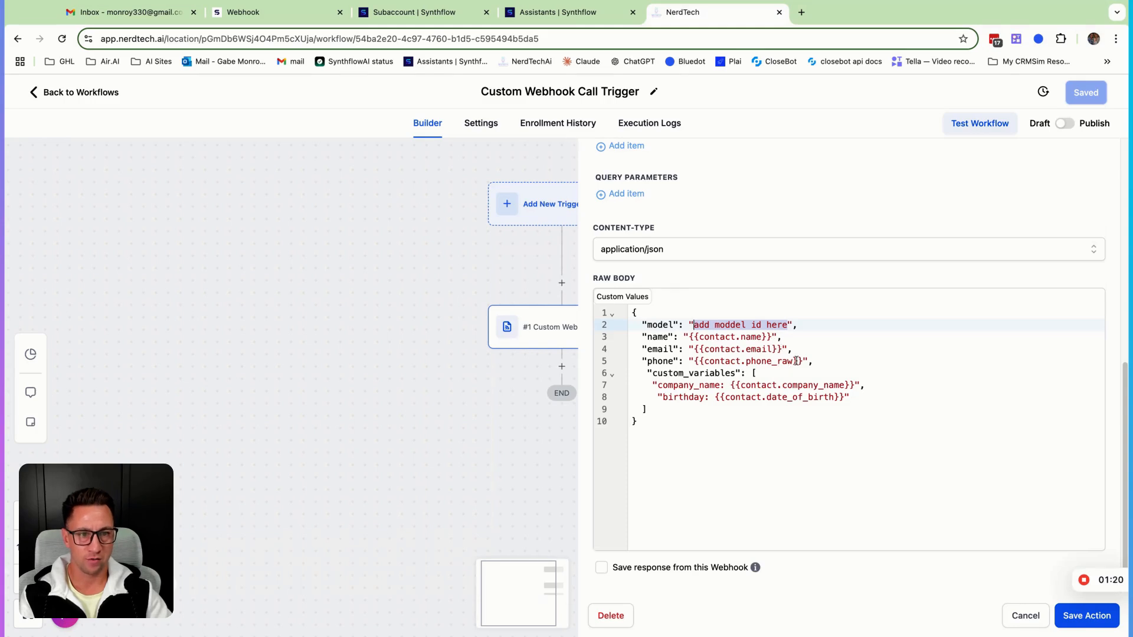
{"action": "mouse_move", "coordinate": [804, 360]}
{"action": "left_mouse_down"}
{"action": "mouse_move", "coordinate": [726, 361]}
{"action": "mouse_move", "coordinate": [777, 361]}
{"action": "left_mouse_up"}
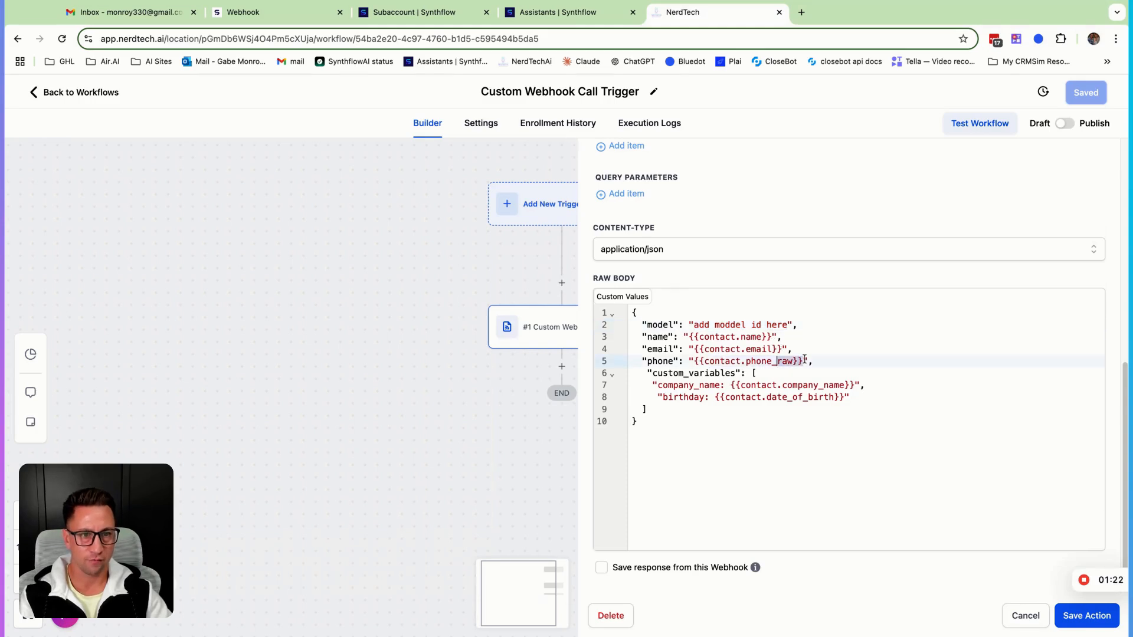
{"action": "left_click", "coordinate": [771, 373]}
{"action": "mouse_move", "coordinate": [861, 397]}
{"action": "left_mouse_down"}
{"action": "mouse_move", "coordinate": [767, 406]}
{"action": "mouse_move", "coordinate": [632, 385]}
{"action": "left_mouse_up"}
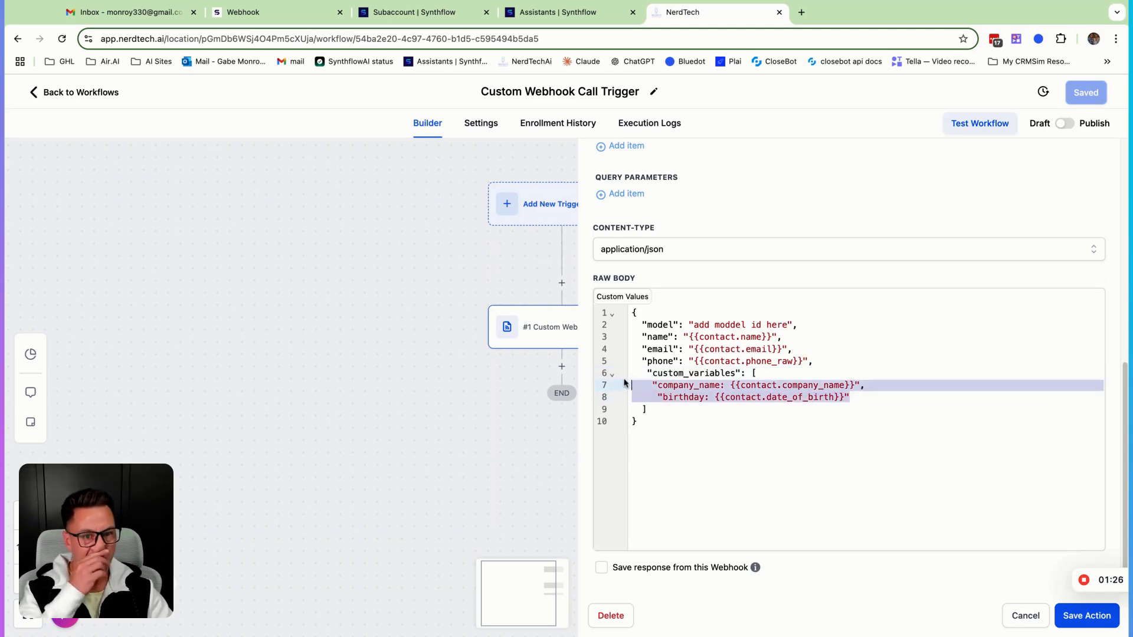
Save the Custom Webhook action and go back to the Synthflow Voice Ai workflow folder
{"action": "scroll", "coordinate": [729, 422], "scroll_direction": "up", "scroll_amount": 10}
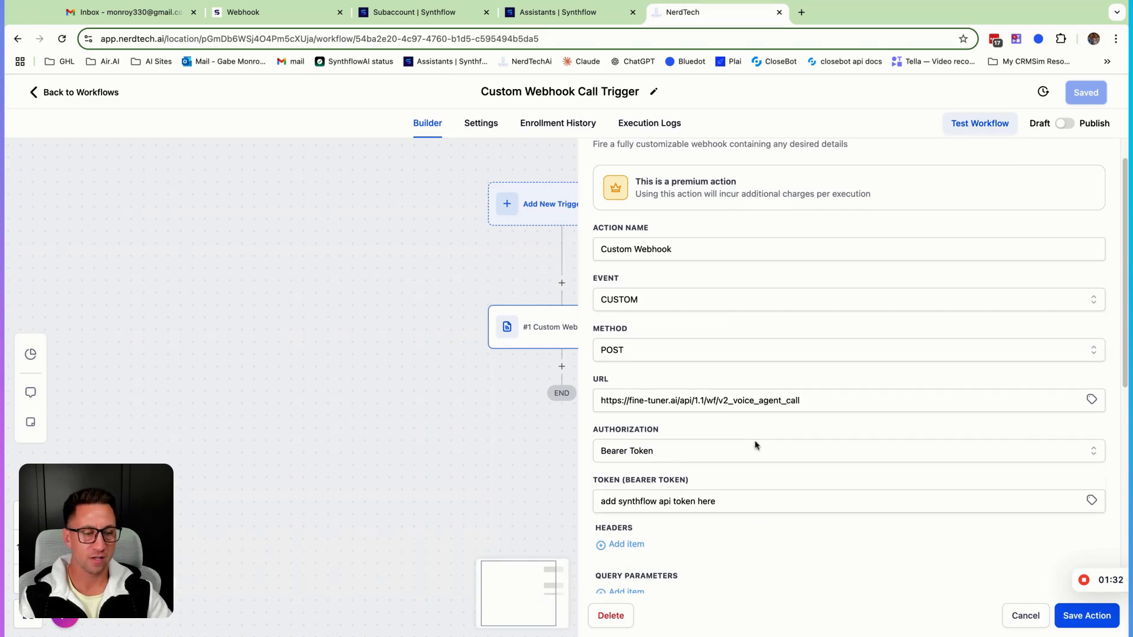
{"action": "left_click", "coordinate": [1074, 617]}
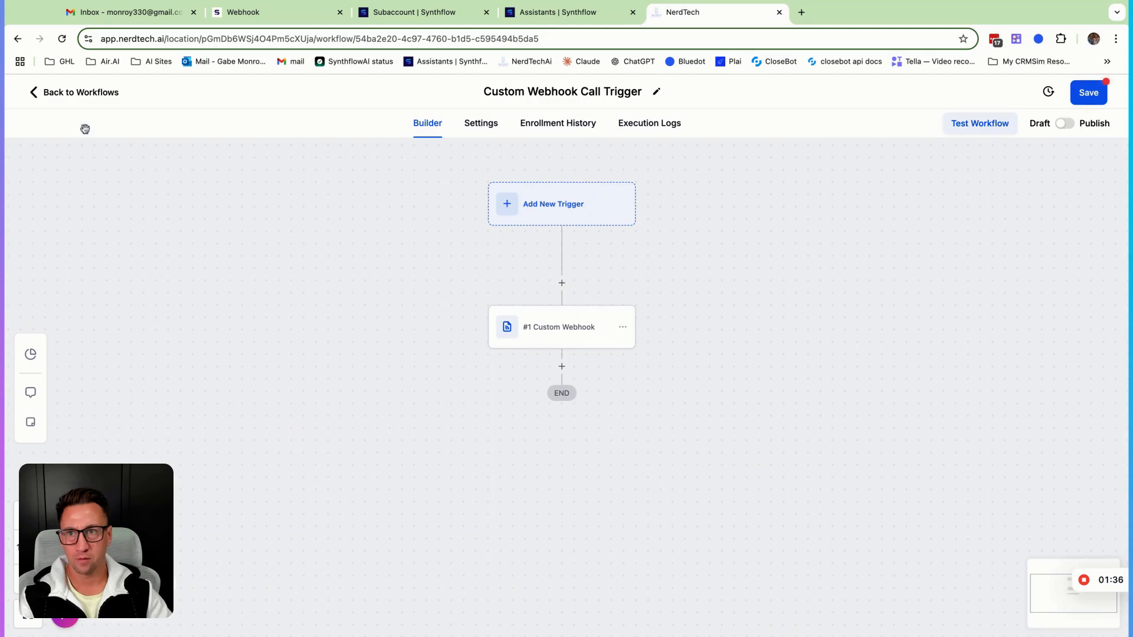
{"action": "left_click", "coordinate": [84, 95]}
{"action": "left_click", "coordinate": [674, 401]}
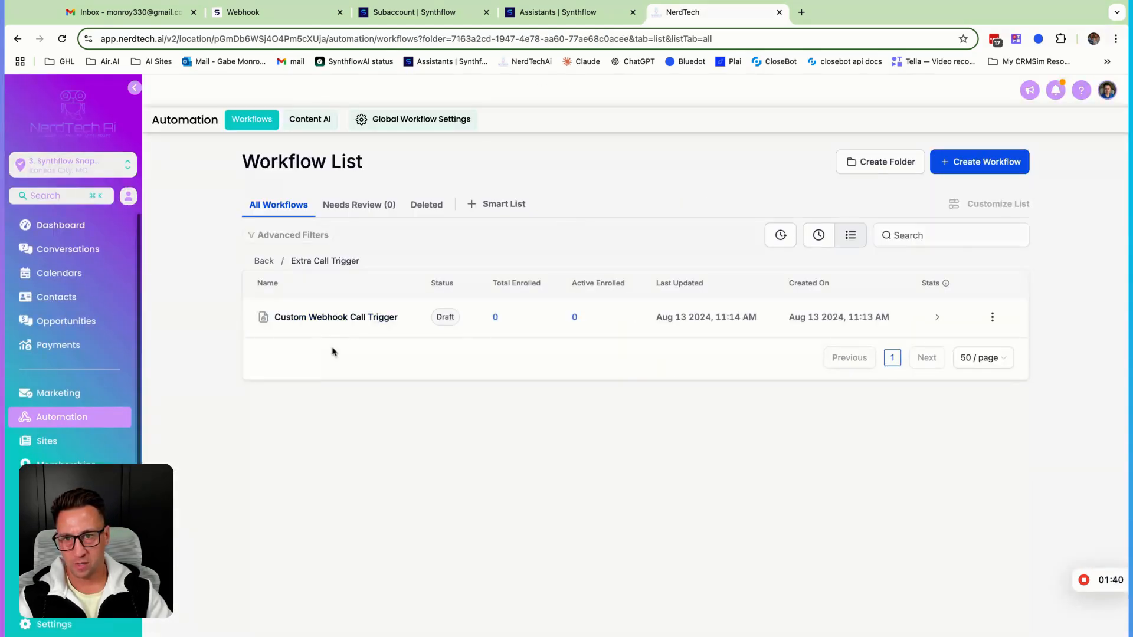
{"action": "left_click", "coordinate": [271, 265]}
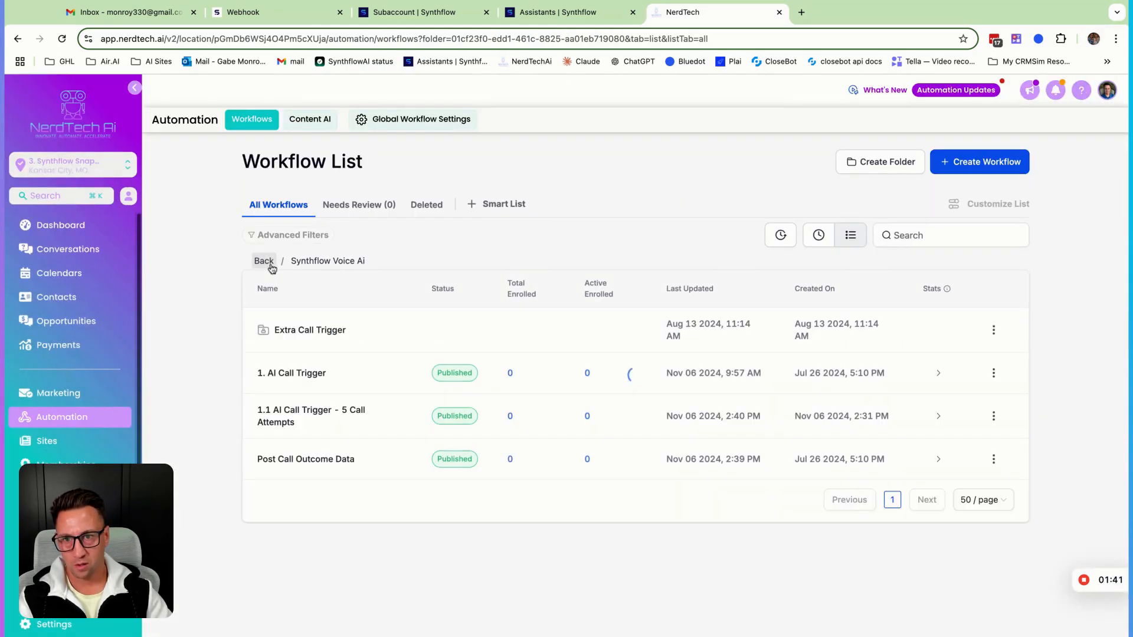
Open the 1. AI Call Trigger workflow and its Make a Phone Call action
{"action": "left_click", "coordinate": [308, 376]}
{"action": "scroll", "coordinate": [531, 476], "scroll_direction": "down", "scroll_amount": 5}
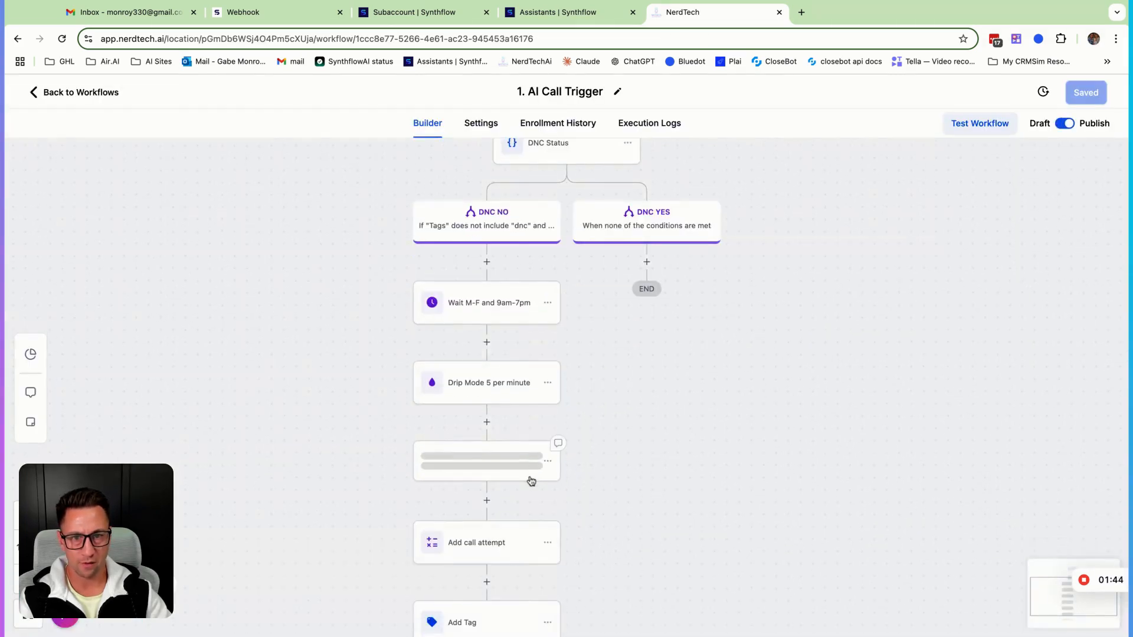
{"action": "left_click", "coordinate": [505, 406]}
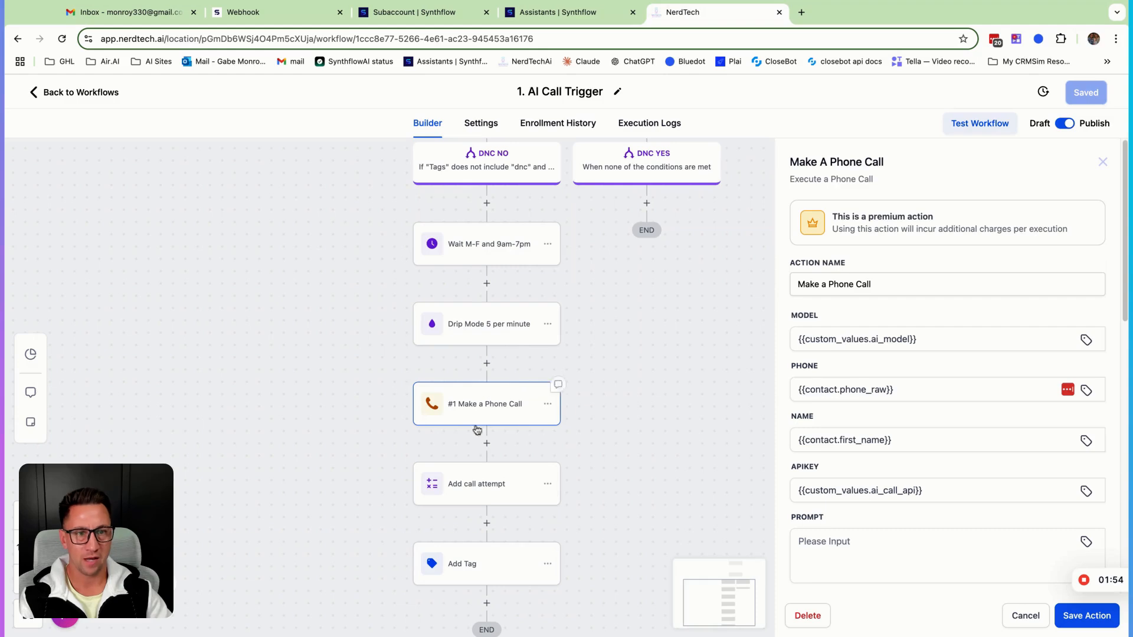
Review the Make a Phone Call action's model, phone, name, API key and key/value fields, then cancel the panel
{"action": "scroll", "coordinate": [946, 454], "scroll_direction": "down", "scroll_amount": 5}
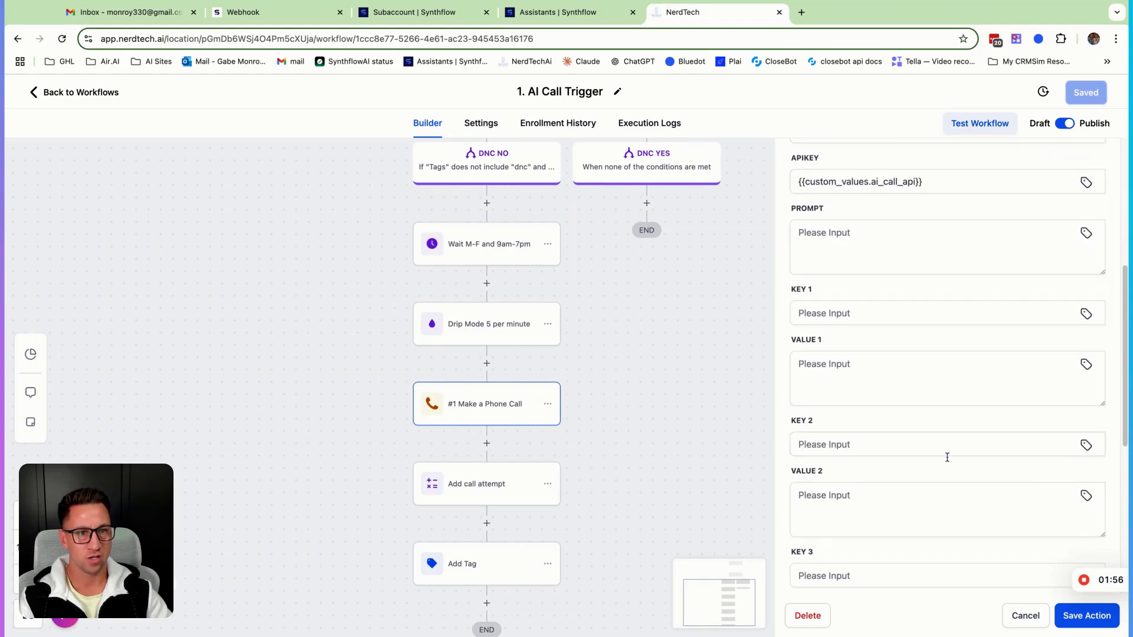
{"action": "scroll", "coordinate": [944, 456], "scroll_direction": "down", "scroll_amount": 5}
{"action": "scroll", "coordinate": [943, 455], "scroll_direction": "up", "scroll_amount": 8}
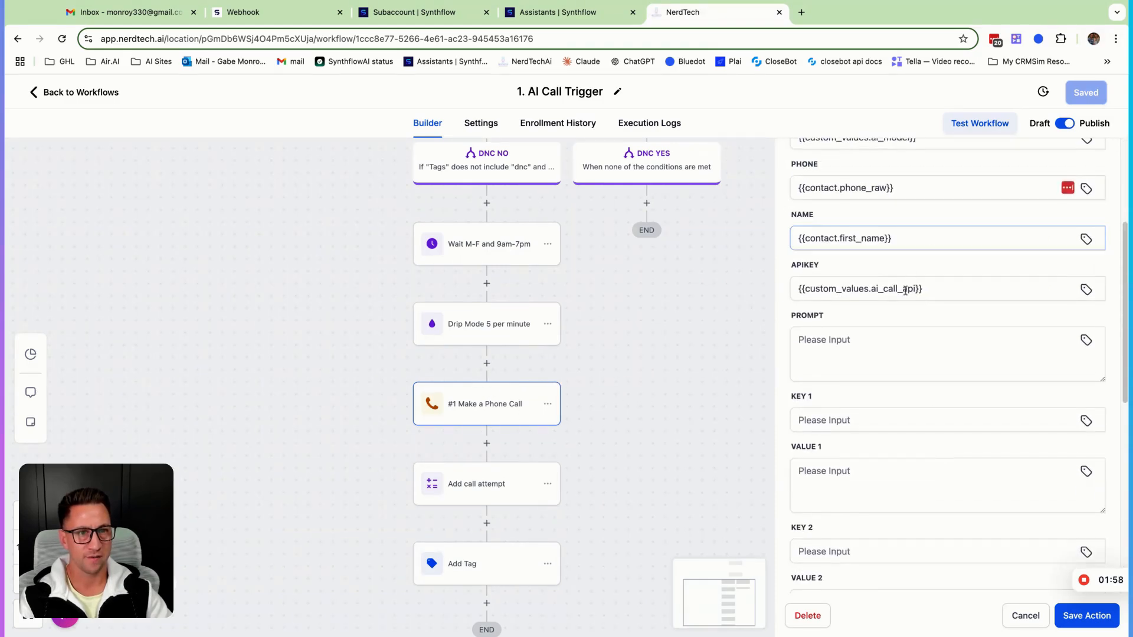
{"action": "scroll", "coordinate": [894, 360], "scroll_direction": "up", "scroll_amount": 4}
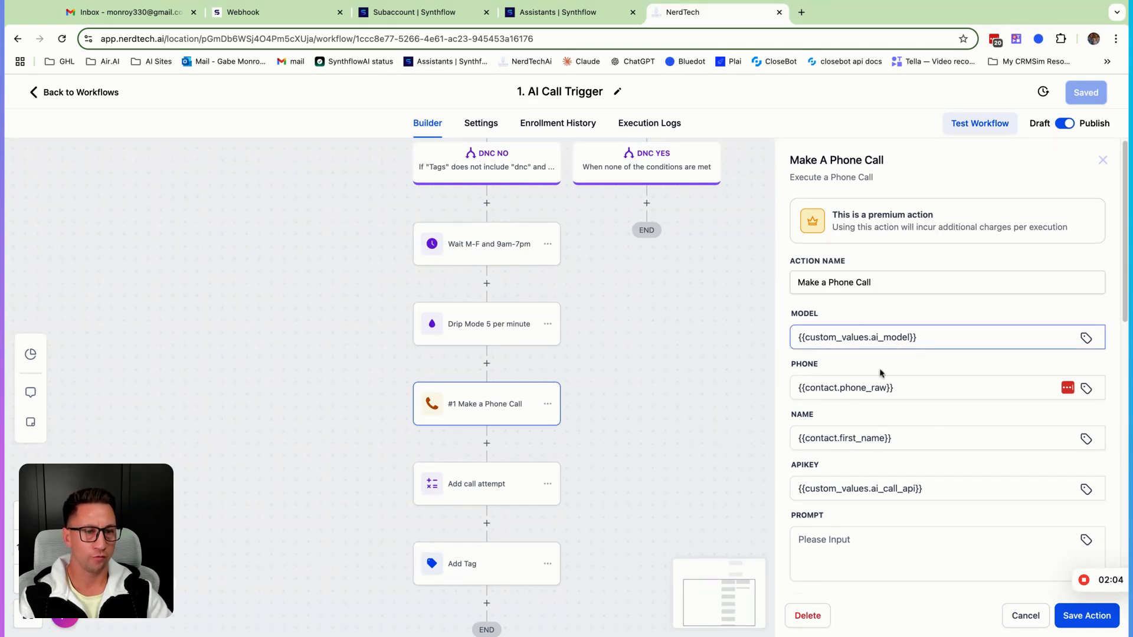
{"action": "scroll", "coordinate": [905, 480], "scroll_direction": "down", "scroll_amount": 8}
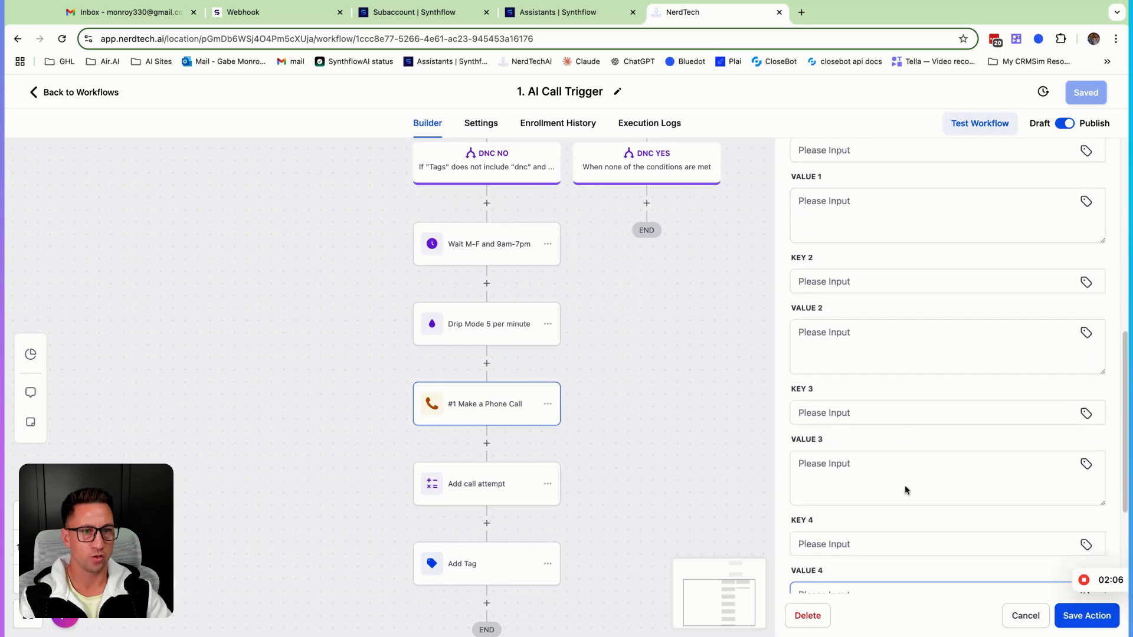
{"action": "scroll", "coordinate": [903, 485], "scroll_direction": "up", "scroll_amount": 8}
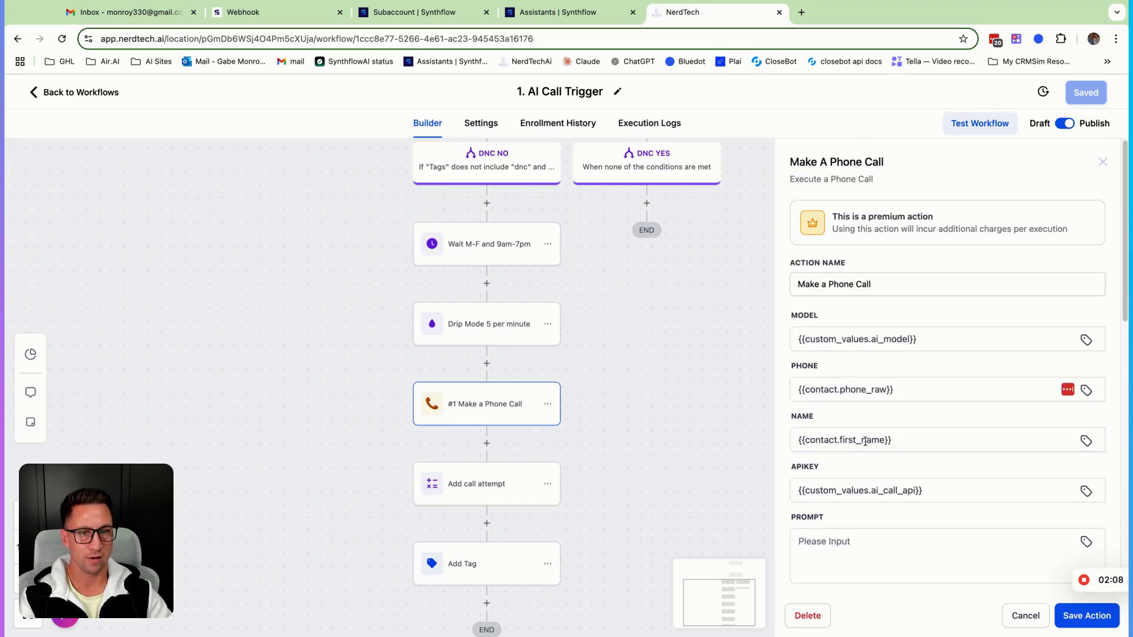
{"action": "left_click", "coordinate": [865, 440]}
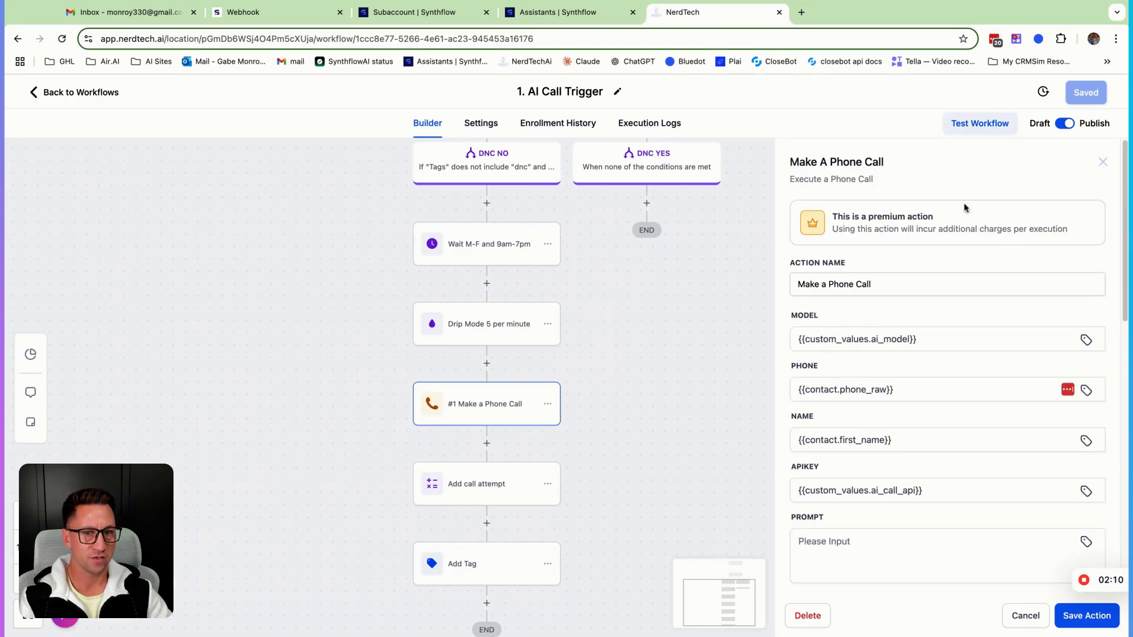
{"action": "scroll", "coordinate": [897, 243], "scroll_direction": "down", "scroll_amount": 1}
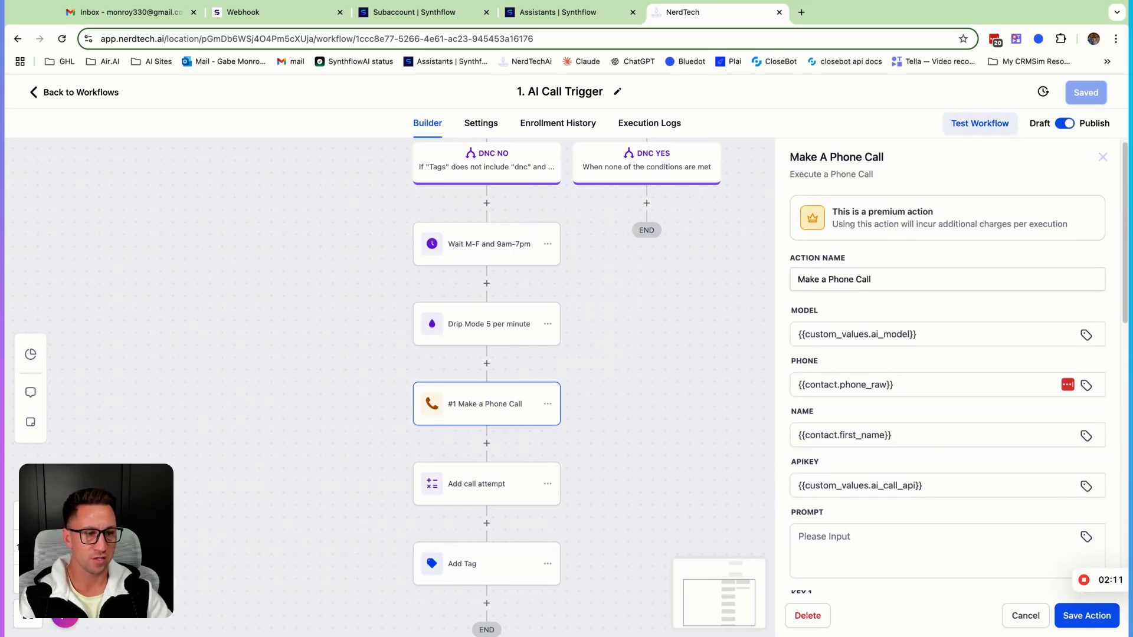
{"action": "left_click", "coordinate": [1037, 621]}
Start adding a Custom Webhook action below the Make a Phone Call step
{"action": "left_click", "coordinate": [487, 443]}
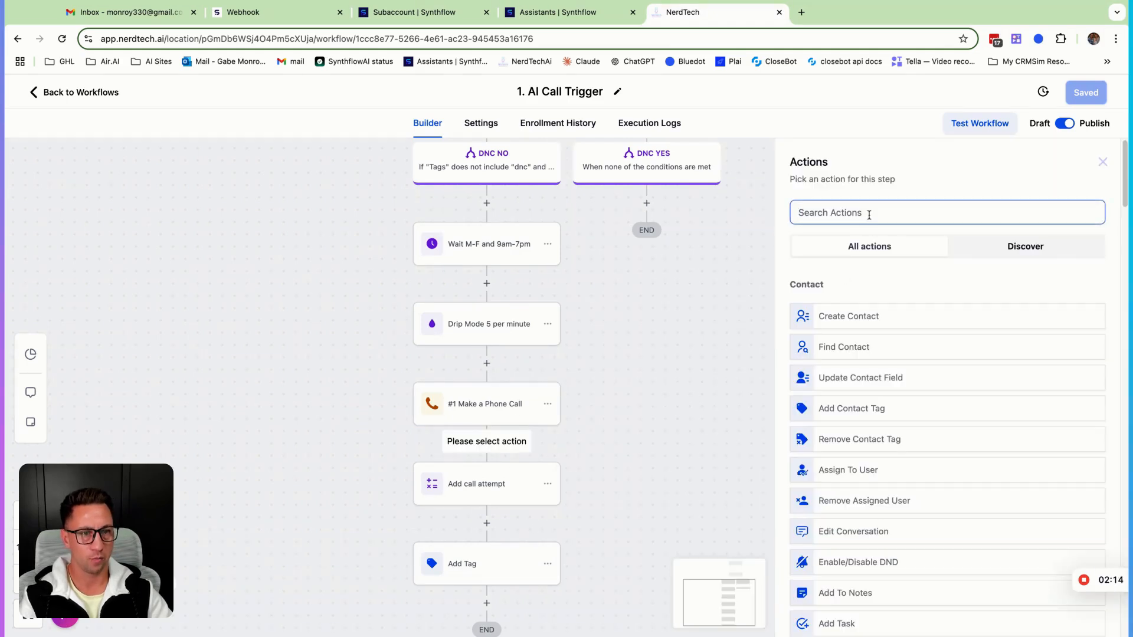
{"action": "type", "text": "cust"}
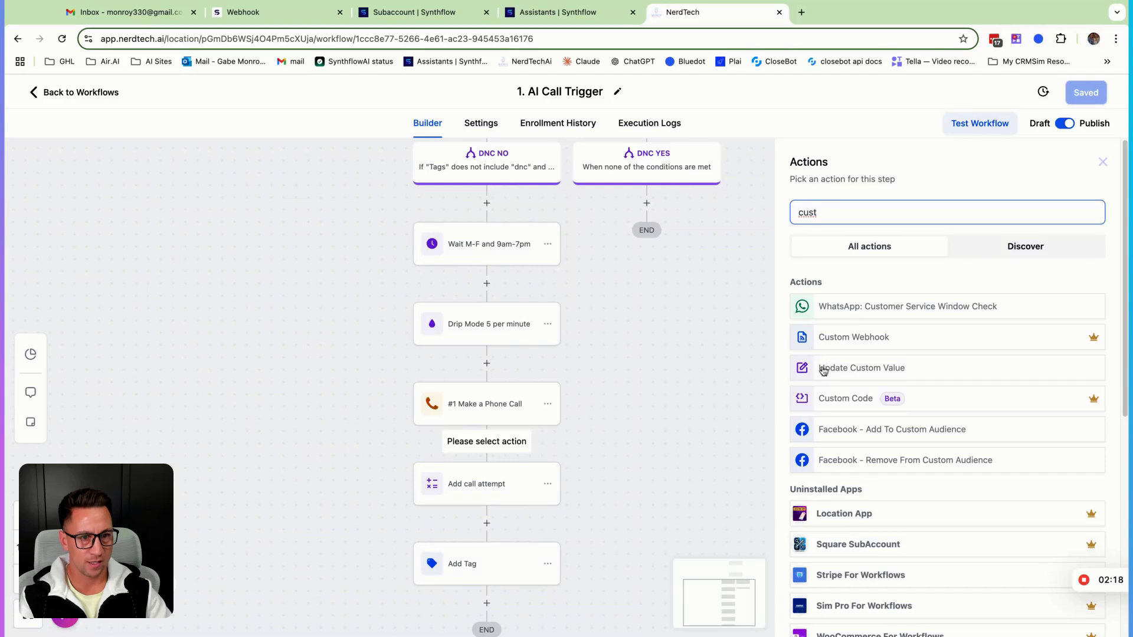
{"action": "double_click", "coordinate": [820, 215]}
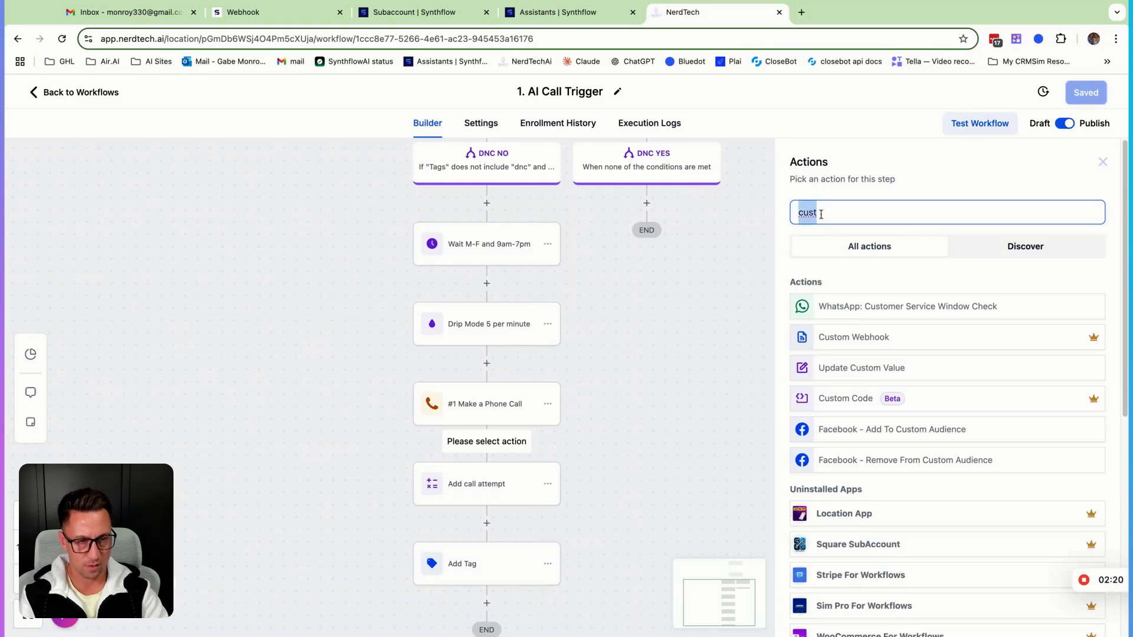
{"action": "type", "text": "web"}
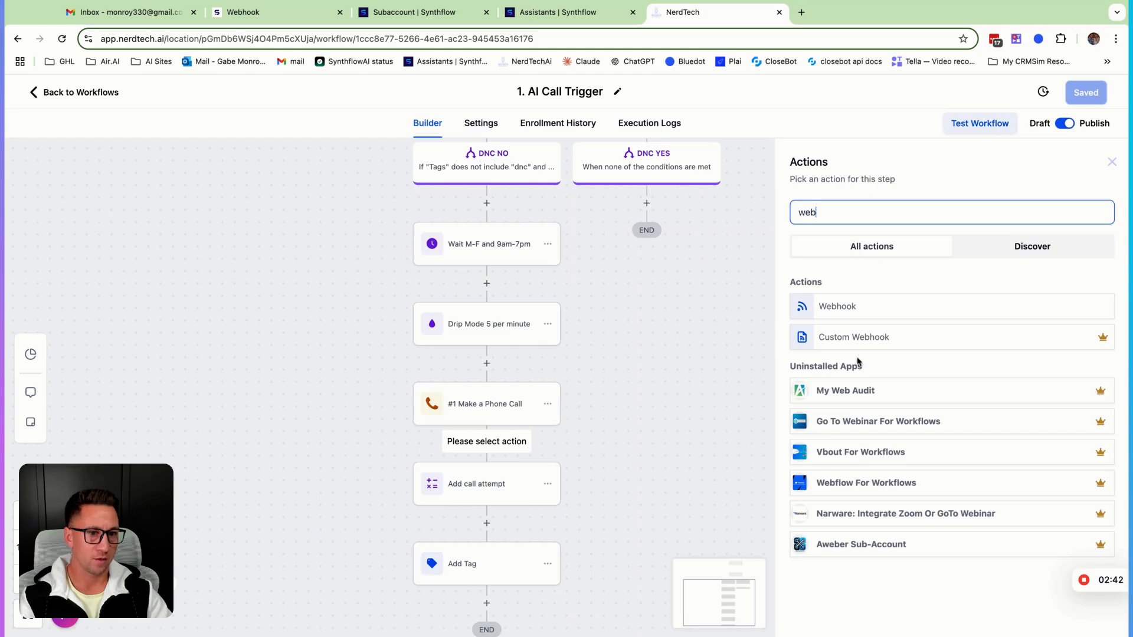
{"action": "left_click", "coordinate": [871, 341]}
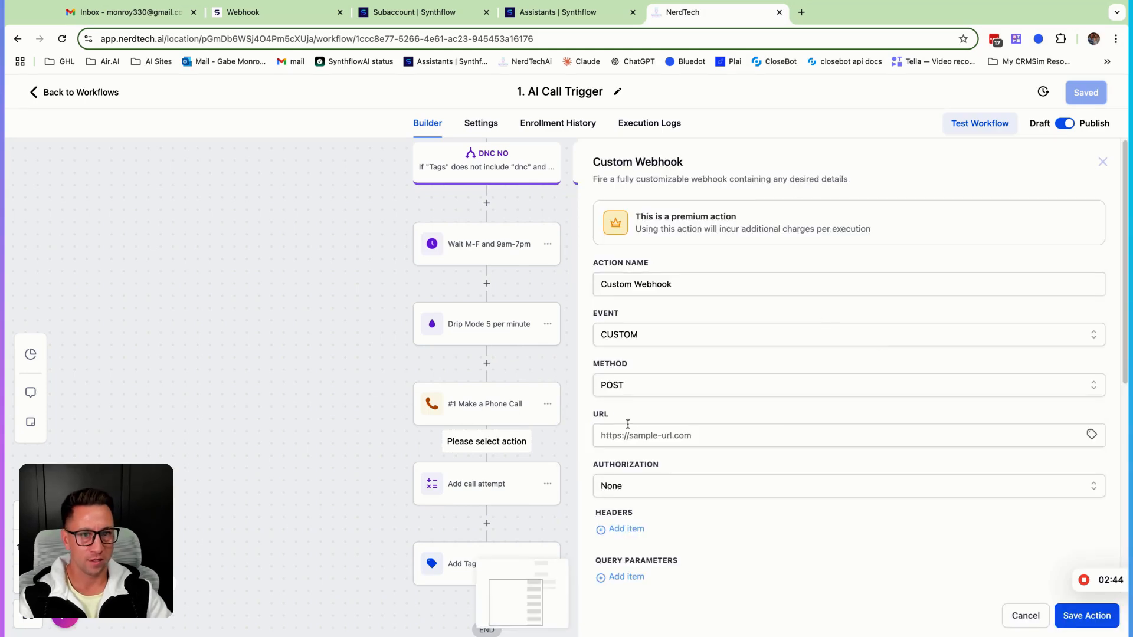
Try setting the new webhook's authorization to Bearer Token, then cancel the action panel
{"action": "scroll", "coordinate": [714, 467], "scroll_direction": "down", "scroll_amount": 6}
{"action": "scroll", "coordinate": [710, 472], "scroll_direction": "up", "scroll_amount": 3}
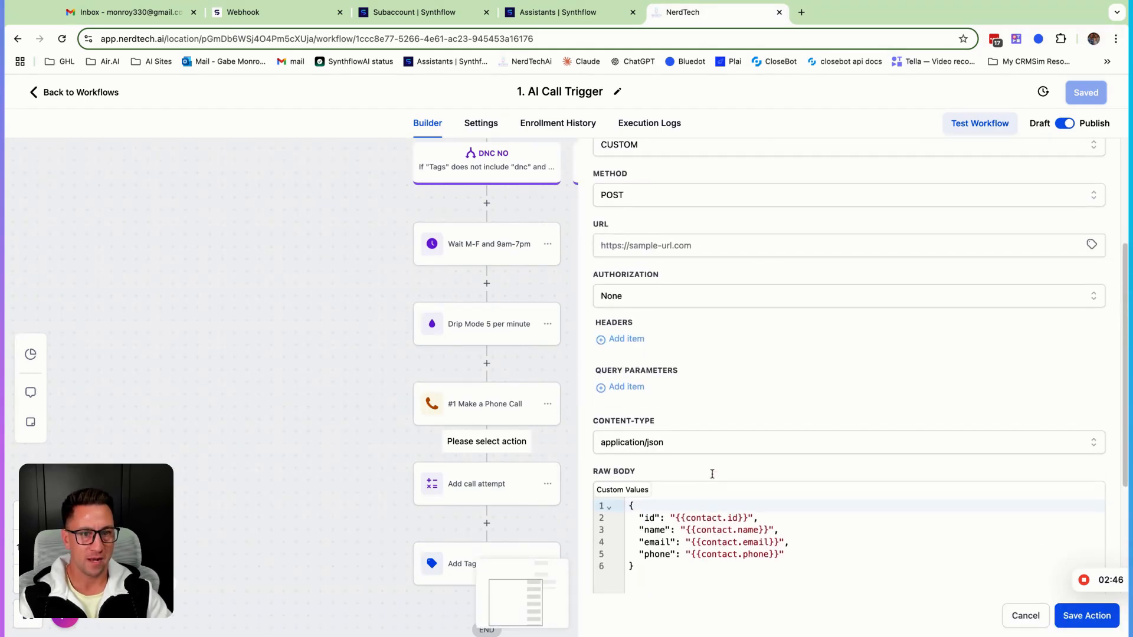
{"action": "left_click", "coordinate": [665, 573]}
{"action": "key", "text": "super+a"}
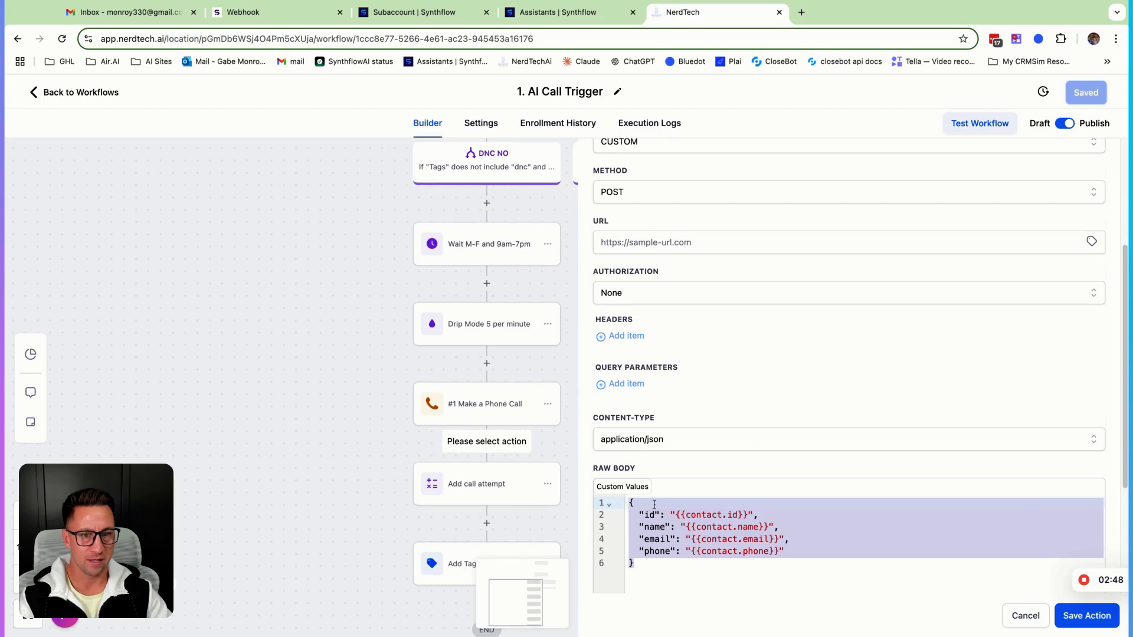
{"action": "scroll", "coordinate": [655, 505], "scroll_direction": "up", "scroll_amount": 3}
{"action": "left_click", "coordinate": [618, 385]}
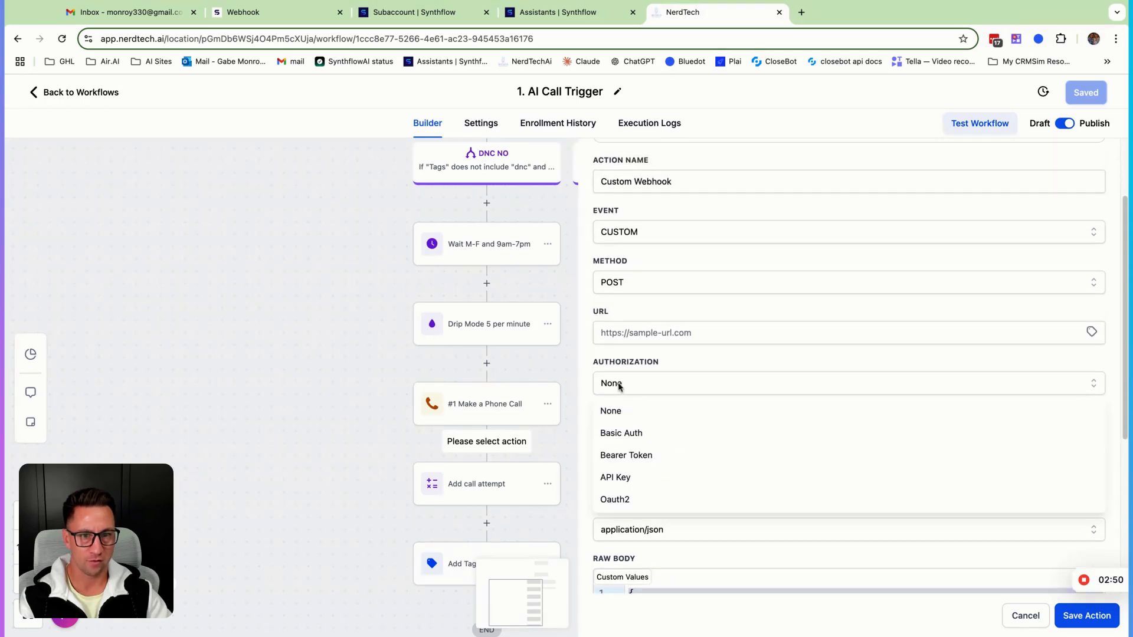
{"action": "left_click", "coordinate": [626, 455]}
{"action": "left_click", "coordinate": [638, 327]}
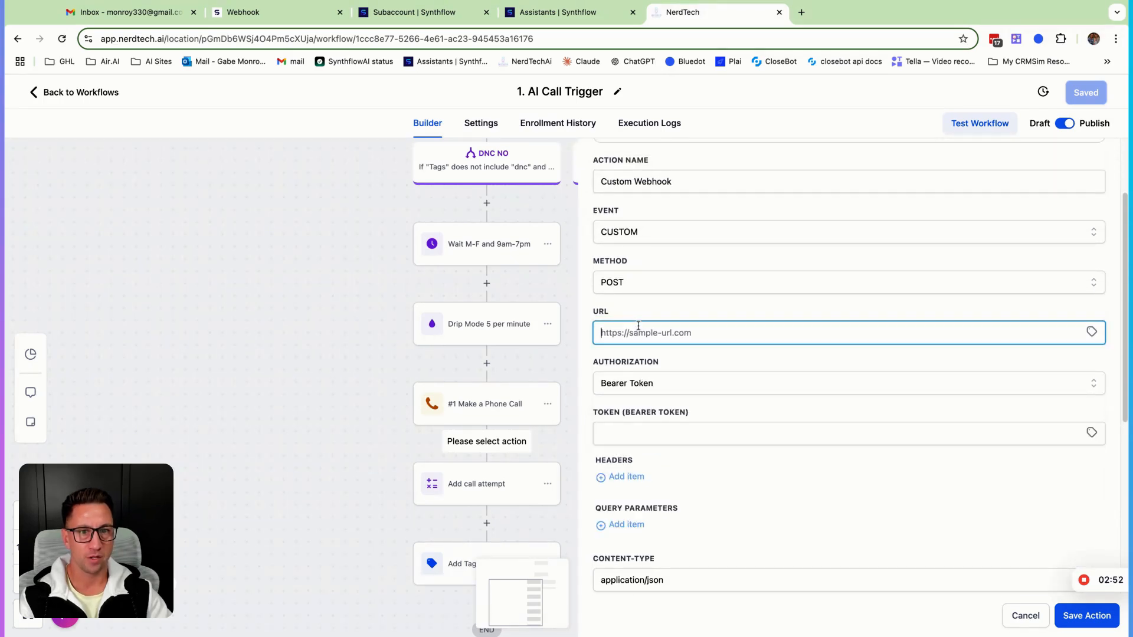
{"action": "scroll", "coordinate": [636, 324], "scroll_direction": "up", "scroll_amount": 1}
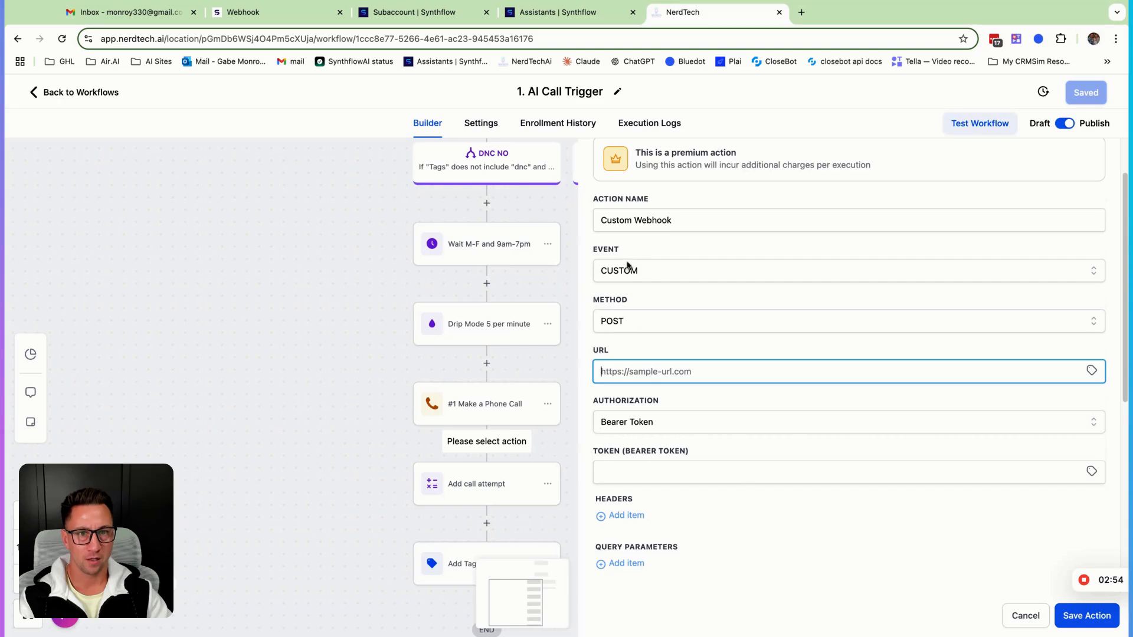
{"action": "left_click", "coordinate": [628, 327]}
{"action": "left_click", "coordinate": [635, 302]}
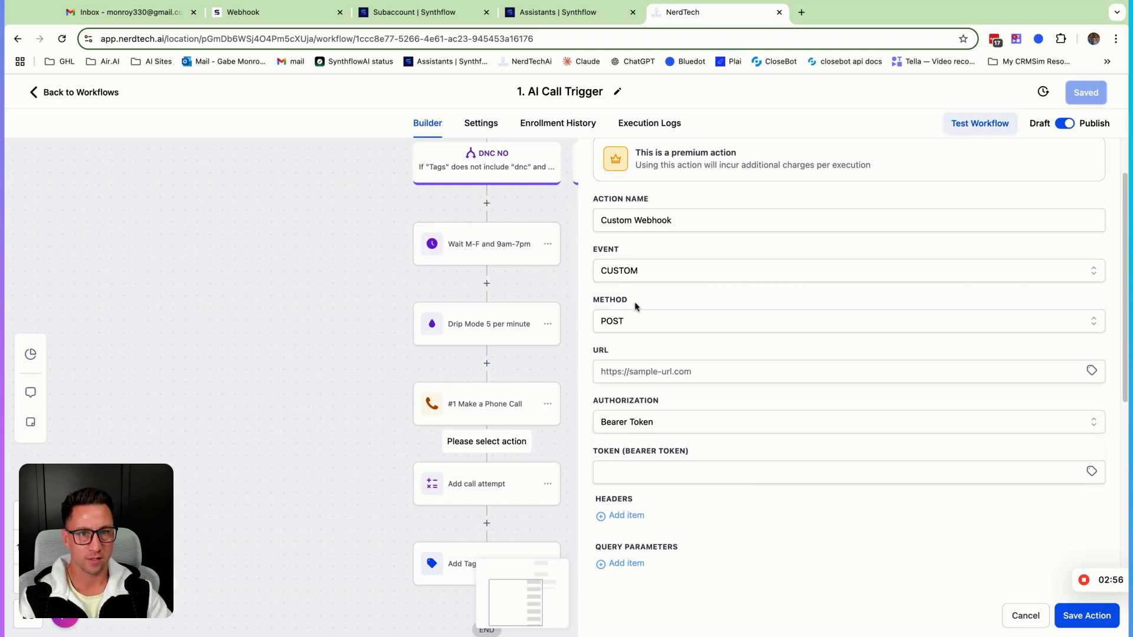
{"action": "scroll", "coordinate": [695, 404], "scroll_direction": "down", "scroll_amount": 5}
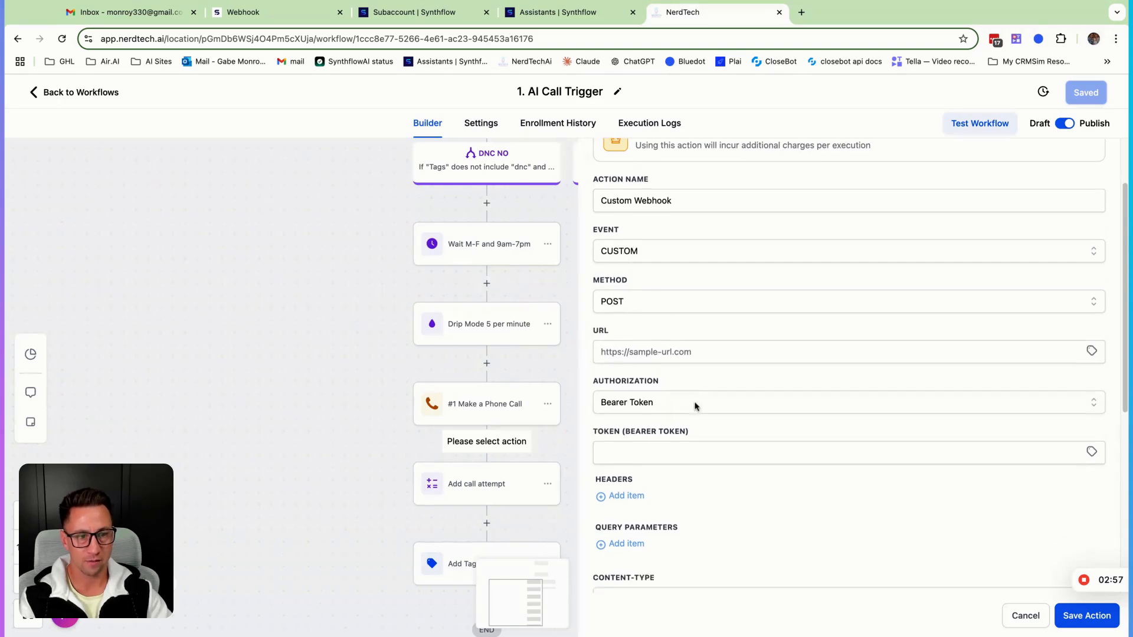
{"action": "left_click", "coordinate": [1025, 615]}
Open the Custom Webhook Call Trigger workflow in the Extra Call Trigger folder and its Custom Webhook action
{"action": "left_click", "coordinate": [72, 93]}
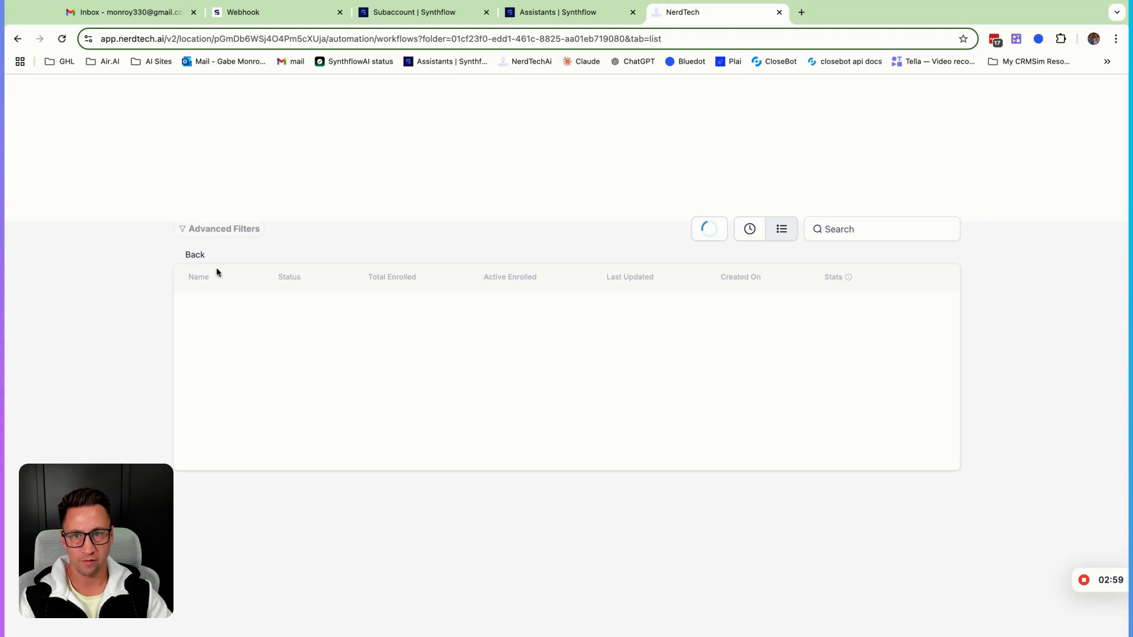
{"action": "left_click", "coordinate": [295, 330]}
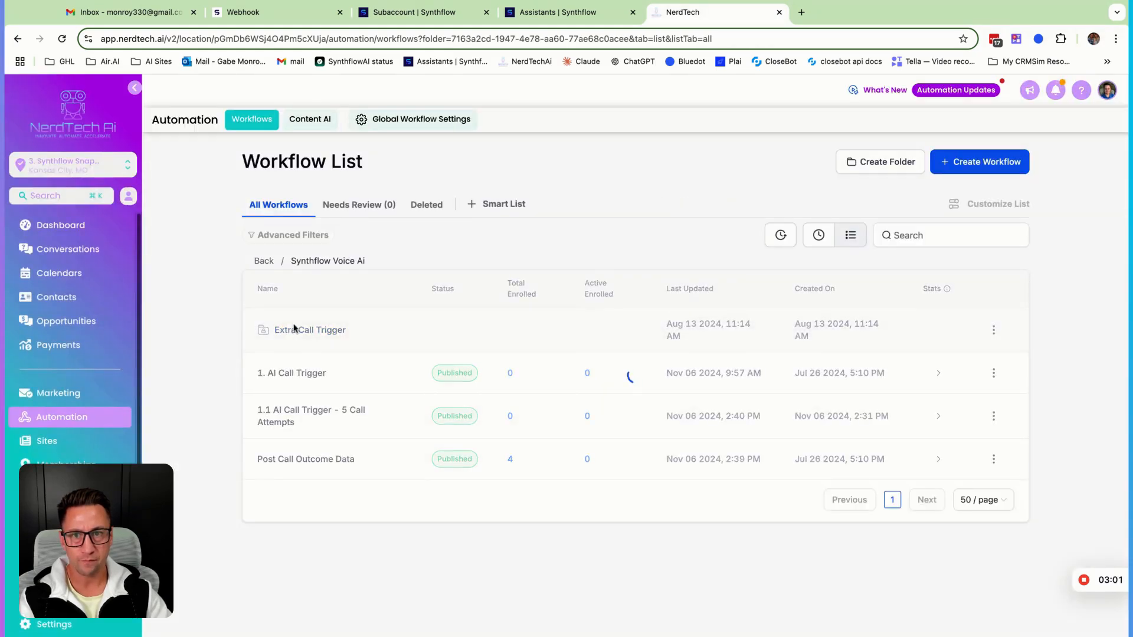
{"action": "left_click", "coordinate": [305, 319]}
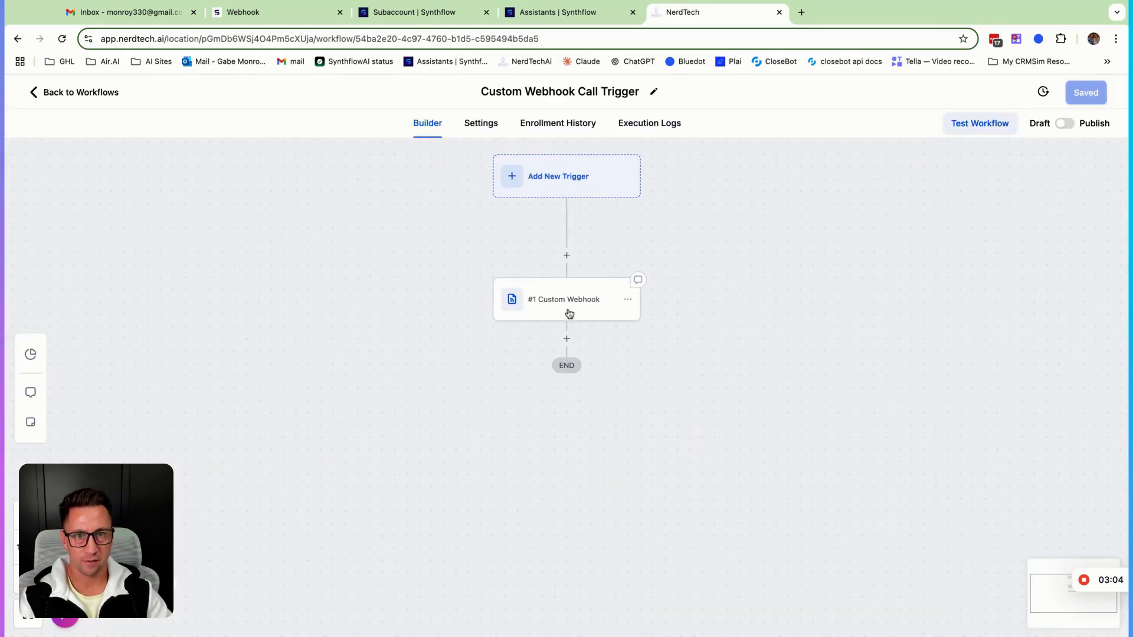
{"action": "left_click", "coordinate": [570, 302]}
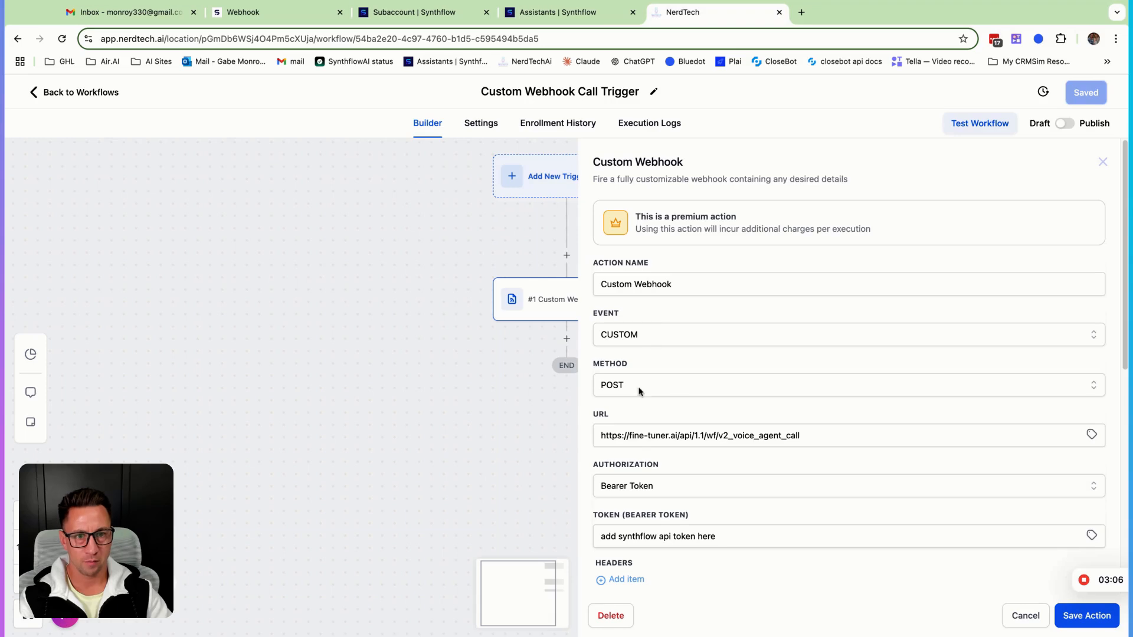
Review the template webhook's URL, bearer token field and raw JSON body, then cancel the panel
{"action": "scroll", "coordinate": [678, 448], "scroll_direction": "down", "scroll_amount": 3}
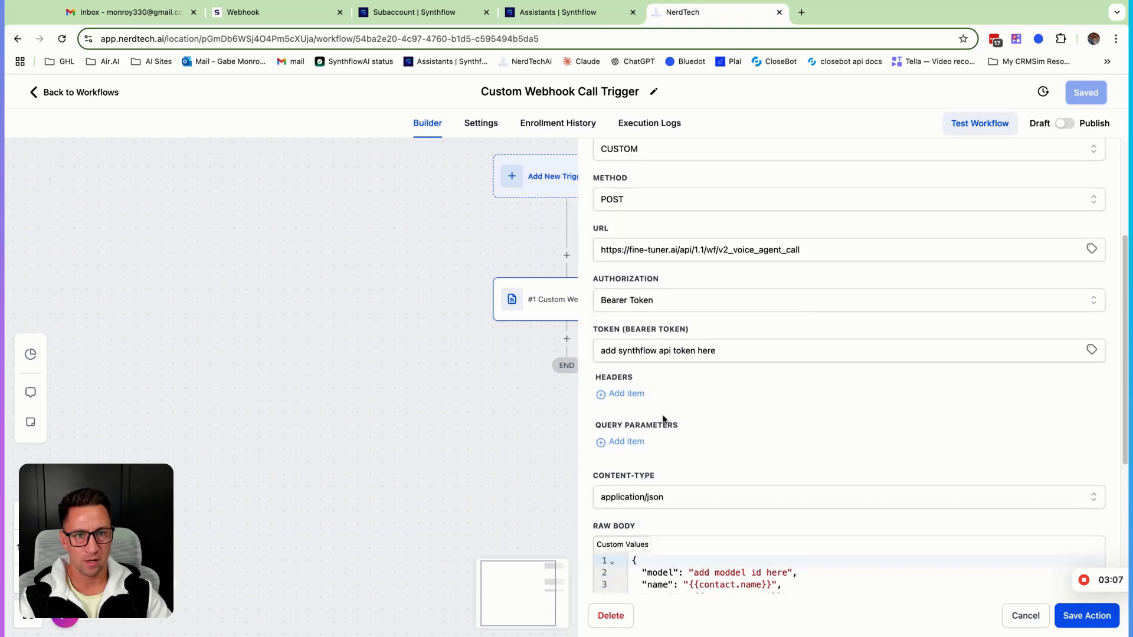
{"action": "triple_click", "coordinate": [732, 351]}
{"action": "scroll", "coordinate": [709, 499], "scroll_direction": "down", "scroll_amount": 4}
{"action": "left_click", "coordinate": [735, 451]}
{"action": "key", "text": "super+a"}
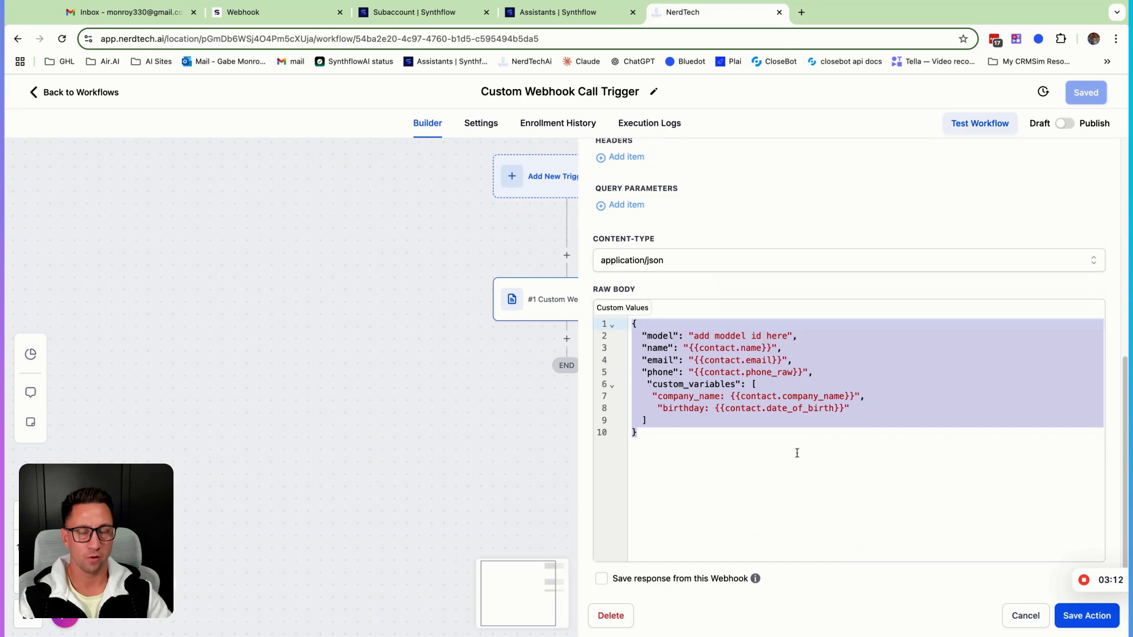
{"action": "scroll", "coordinate": [797, 453], "scroll_direction": "up", "scroll_amount": 1}
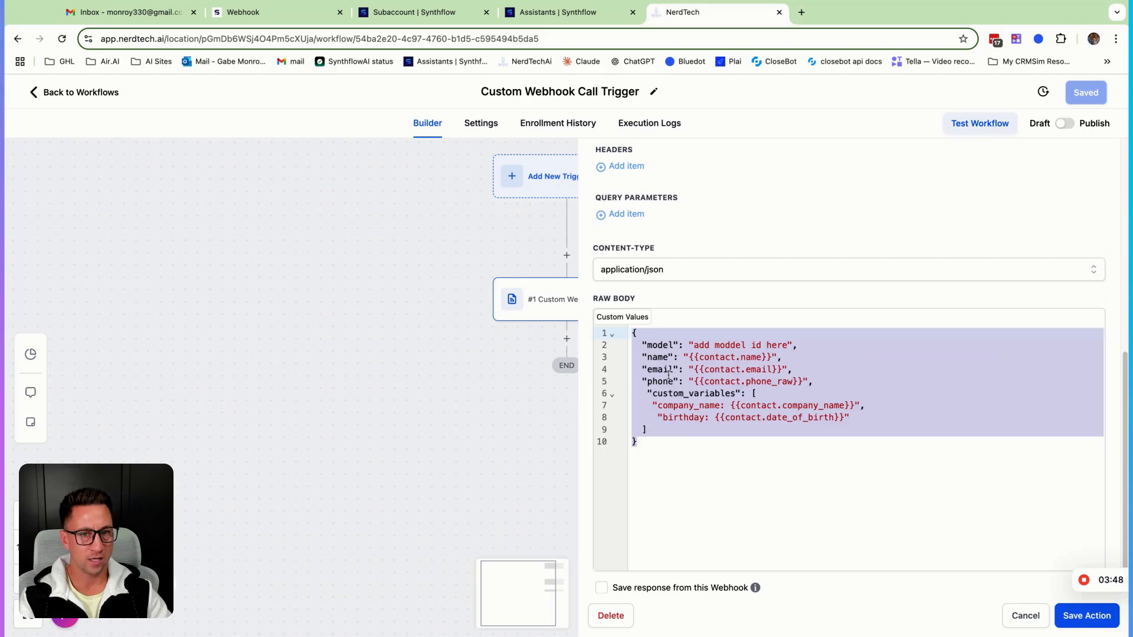
{"action": "left_click", "coordinate": [1025, 615]}
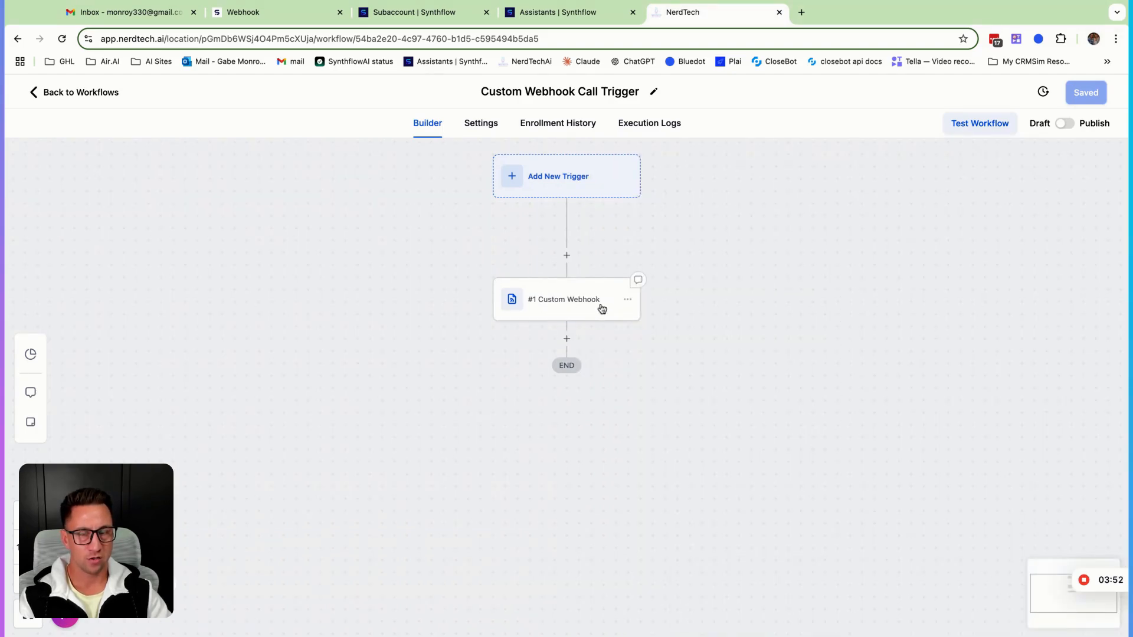
Return to the 1. AI Call Trigger workflow and add a Custom Webhook action below the Make a Phone Call step
{"action": "left_click", "coordinate": [81, 100]}
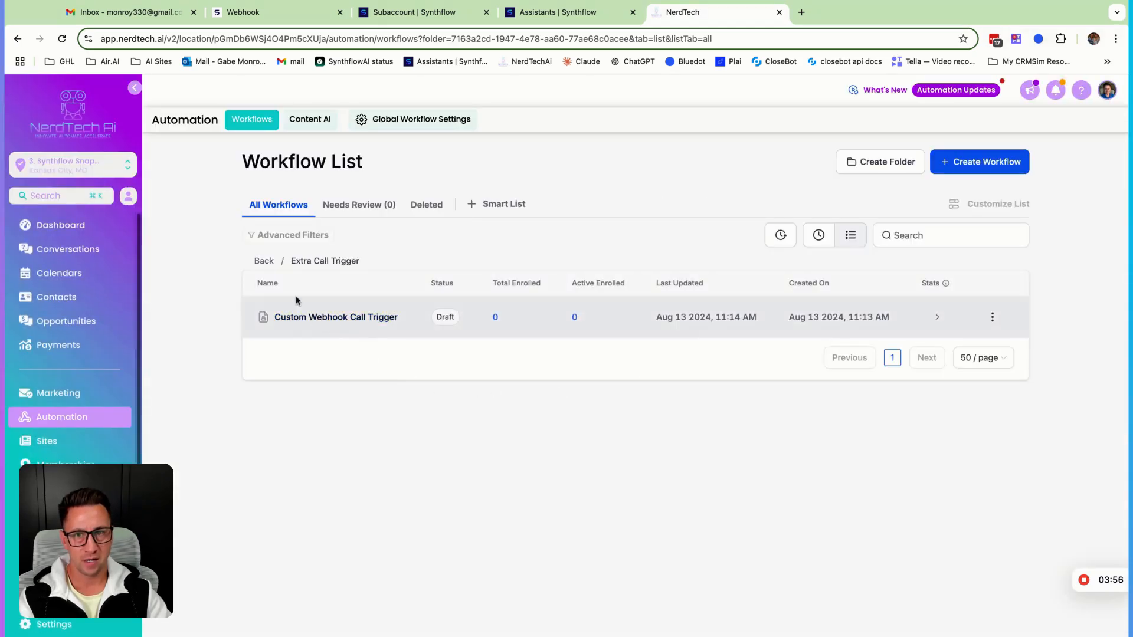
{"action": "left_click", "coordinate": [260, 261]}
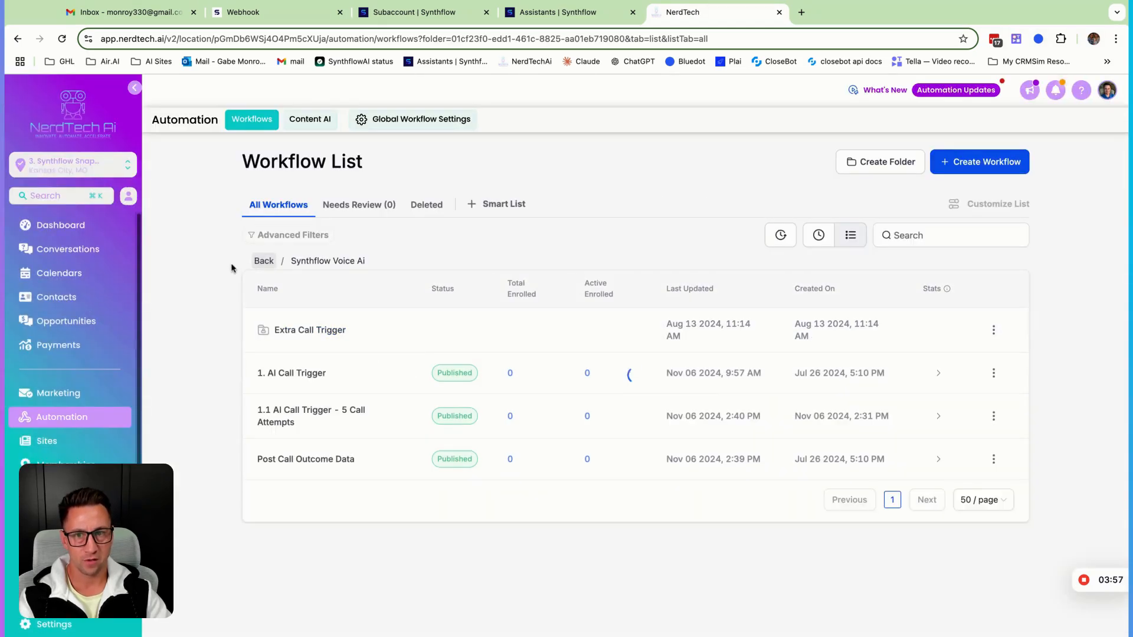
{"action": "left_click", "coordinate": [305, 378]}
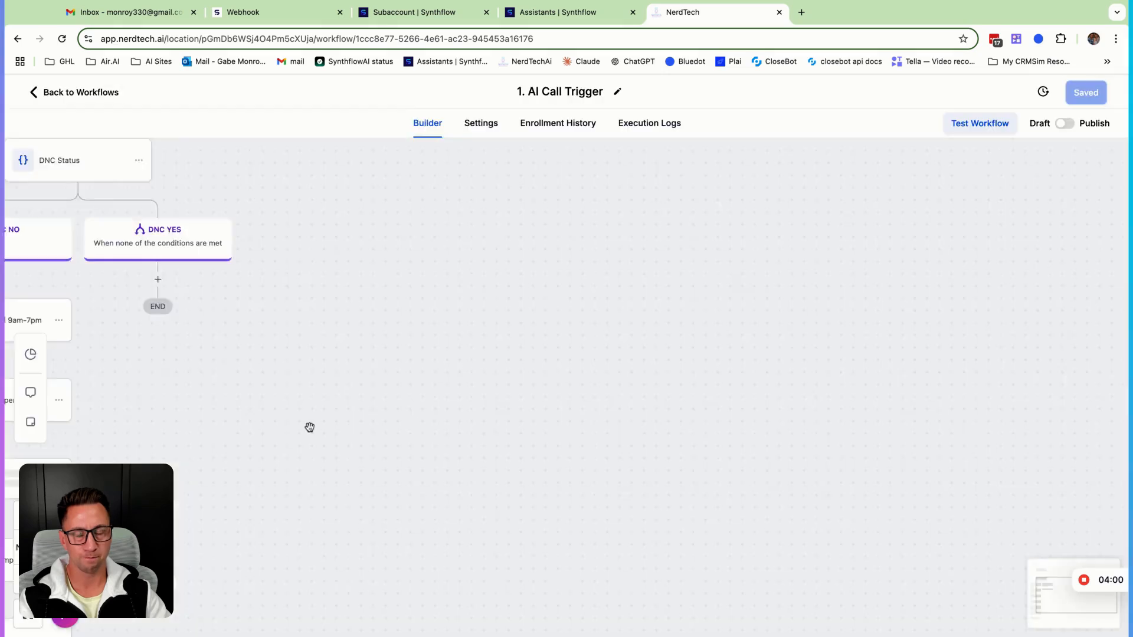
{"action": "scroll", "coordinate": [511, 561], "scroll_direction": "down", "scroll_amount": 4}
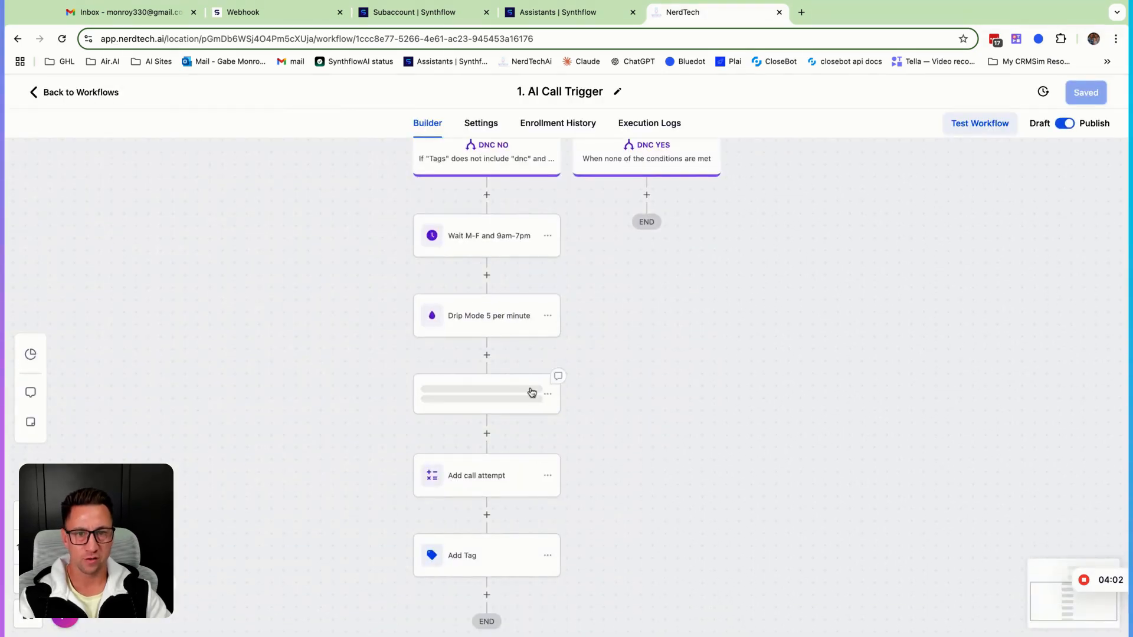
{"action": "left_click", "coordinate": [498, 394]}
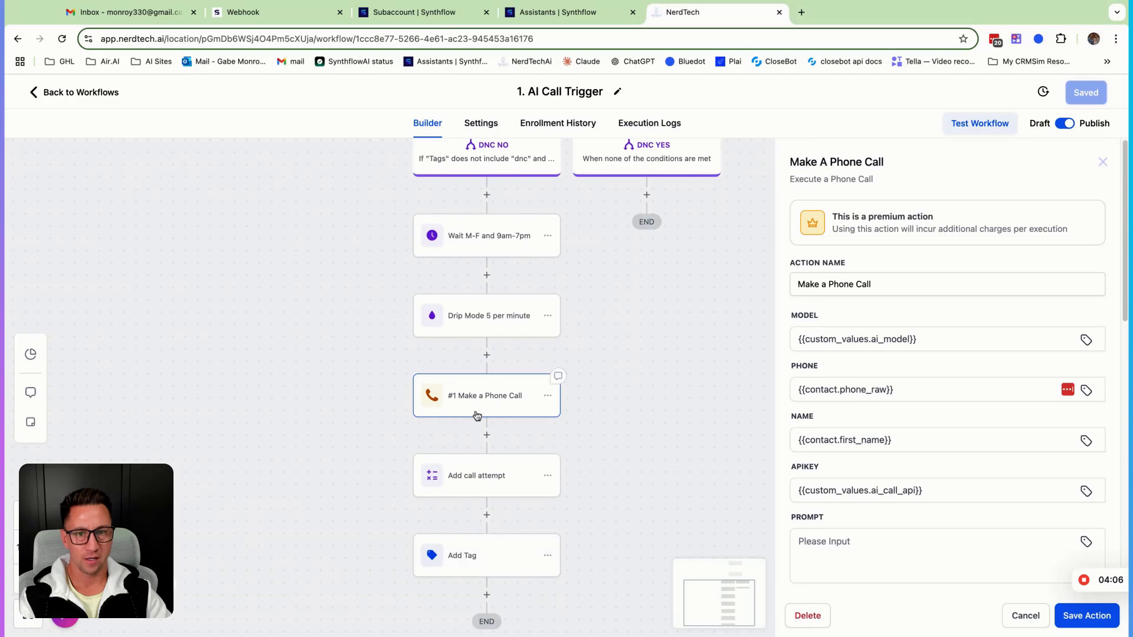
{"action": "left_click", "coordinate": [488, 437]}
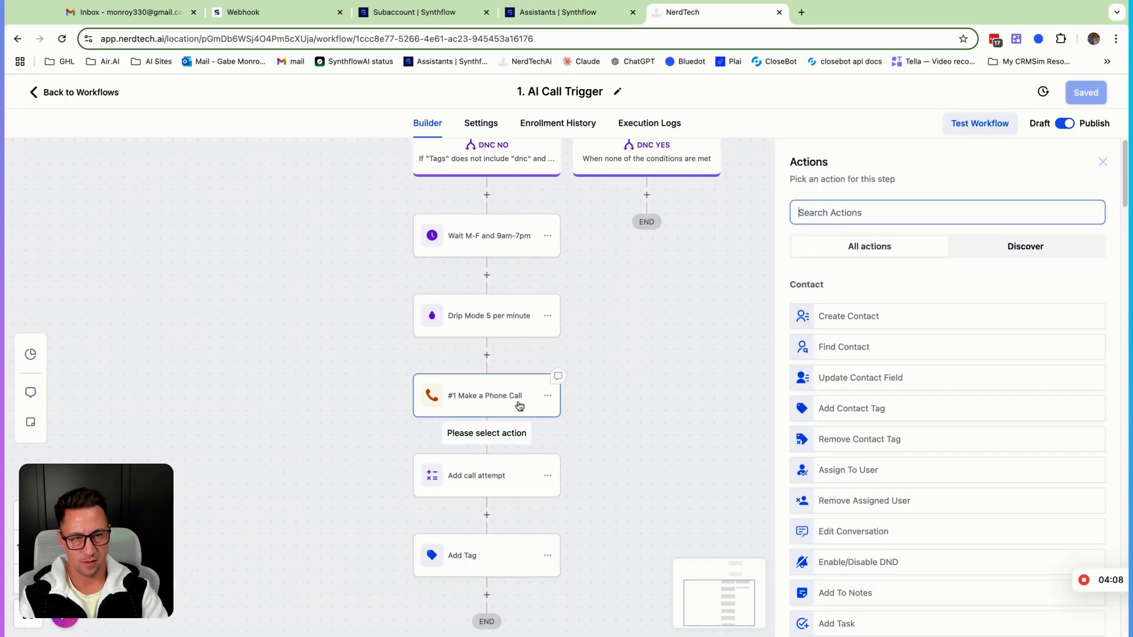
{"action": "type", "text": "cus"}
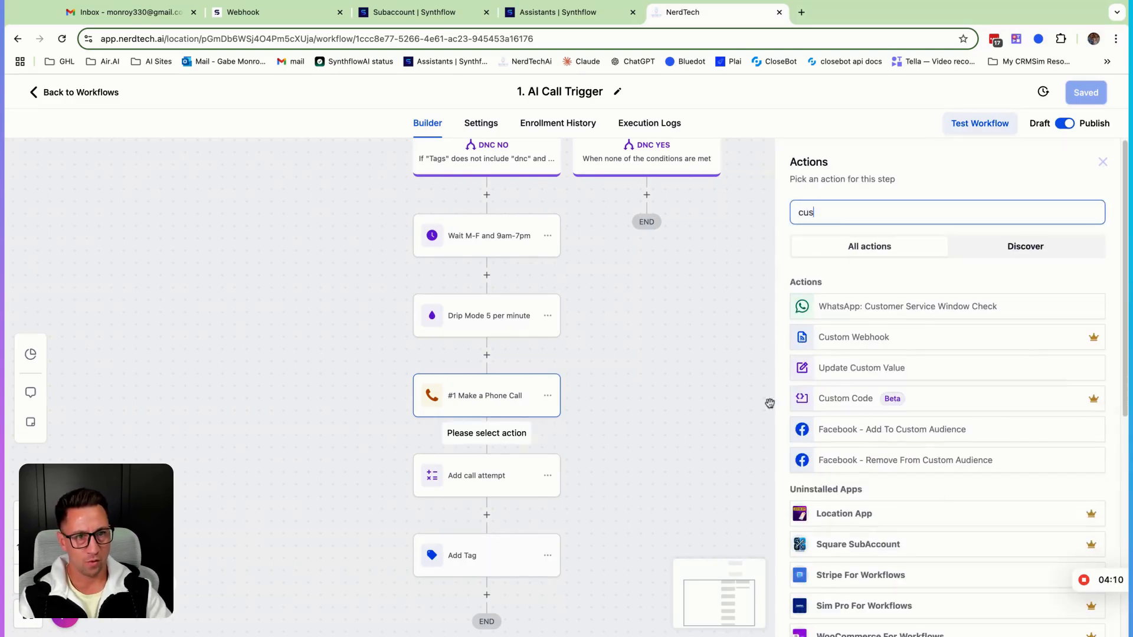
{"action": "left_click", "coordinate": [869, 334]}
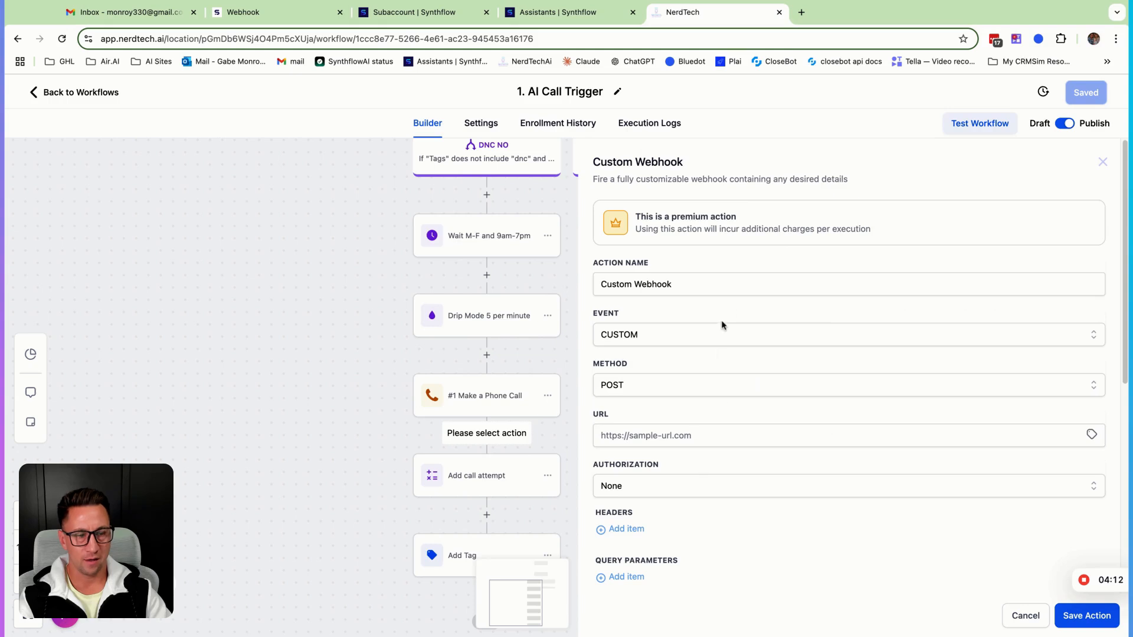